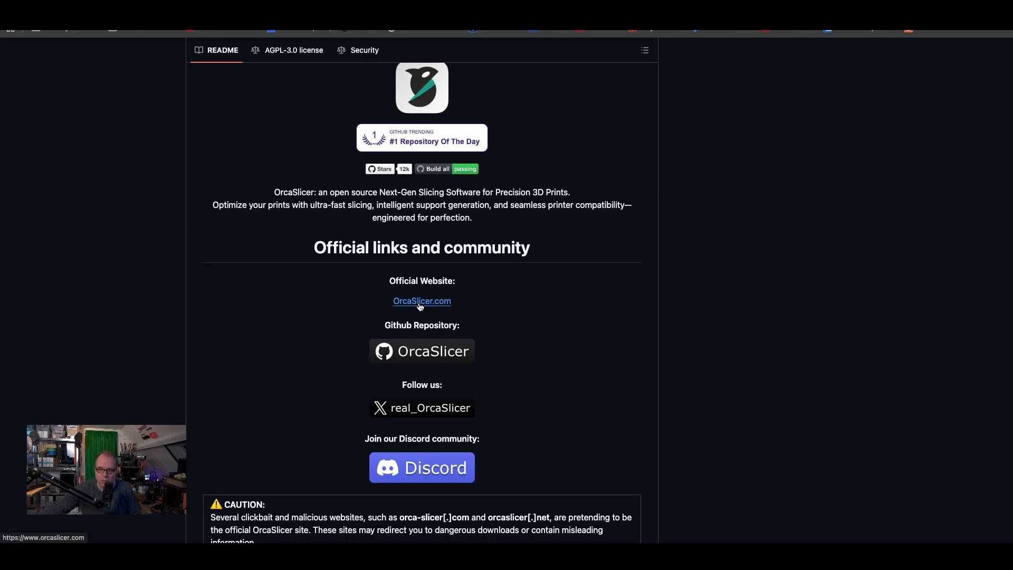
# Open the official OrcaSlicer website, skim its feature overview, and go to the download page for the latest release
pyautogui.scroll(-1, 433, 308)
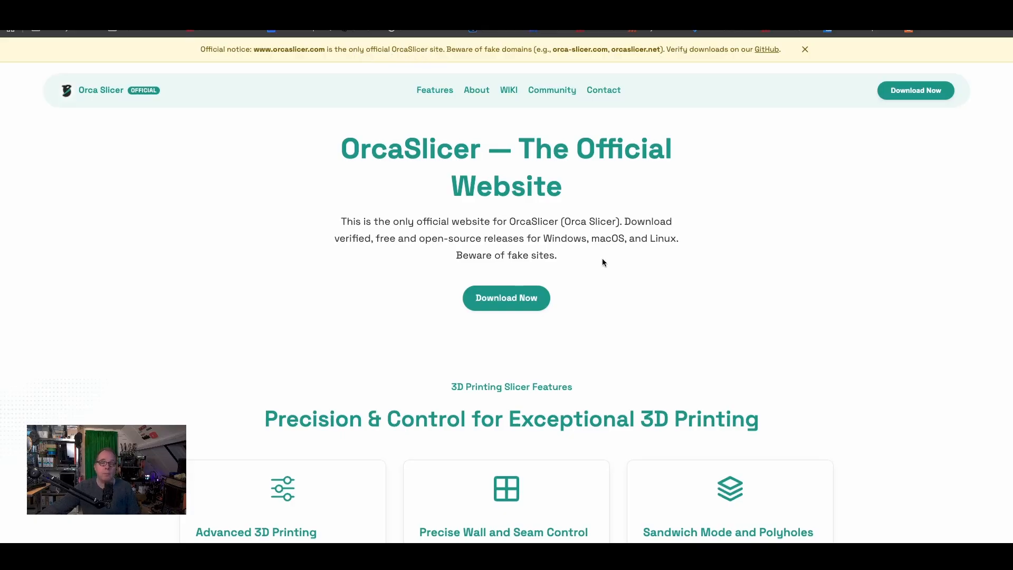
pyautogui.scroll(-2, 609, 262)
pyautogui.scroll(-8, 609, 262)
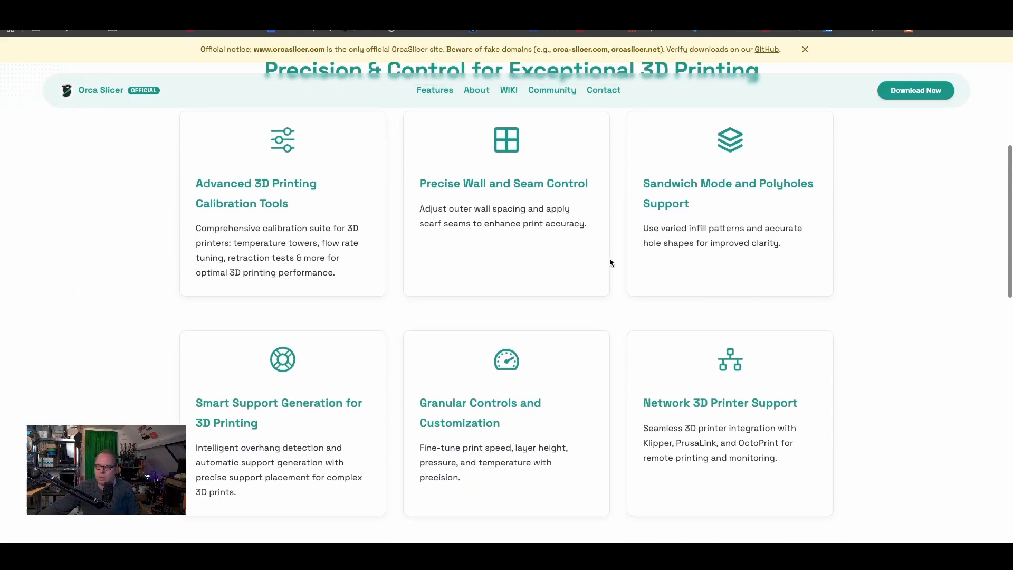
pyautogui.scroll(8, 609, 262)
pyautogui.scroll(2, 609, 262)
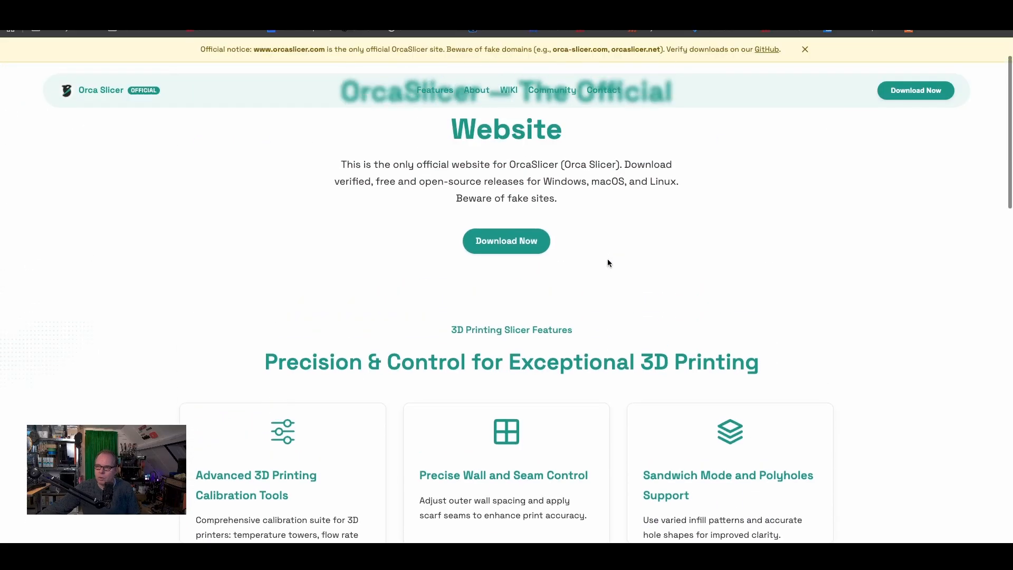
pyautogui.click(517, 255)
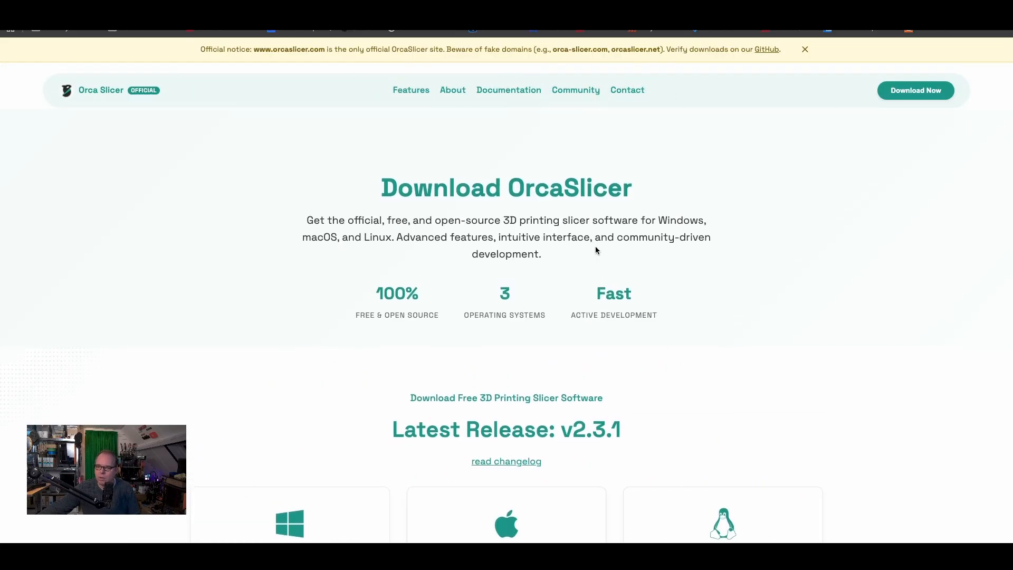
pyautogui.scroll(-5, 595, 248)
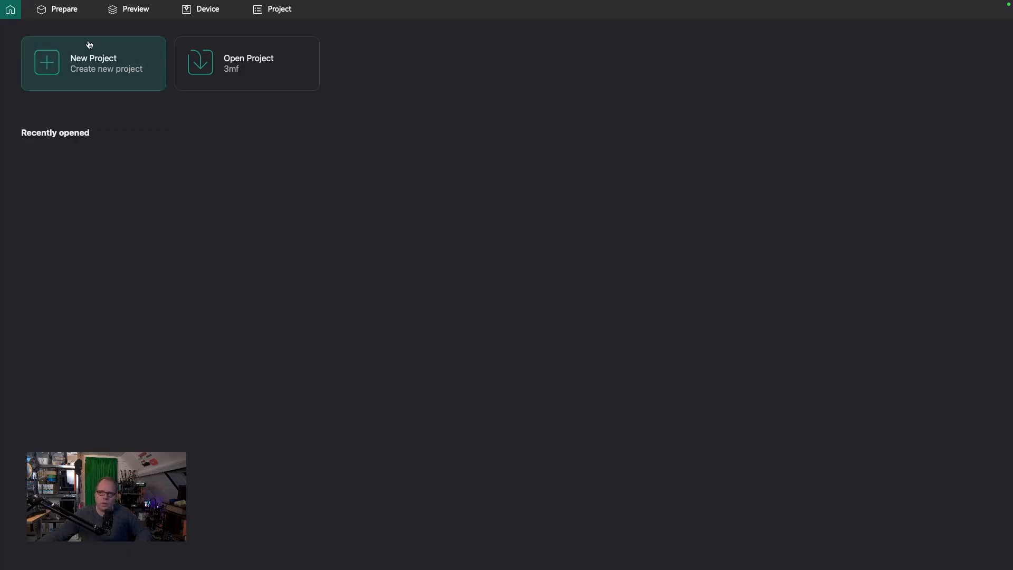
# Switch to OrcaSlicer's Prepare workspace and open the system preset selection for adding or removing printers
pyautogui.click(66, 17)
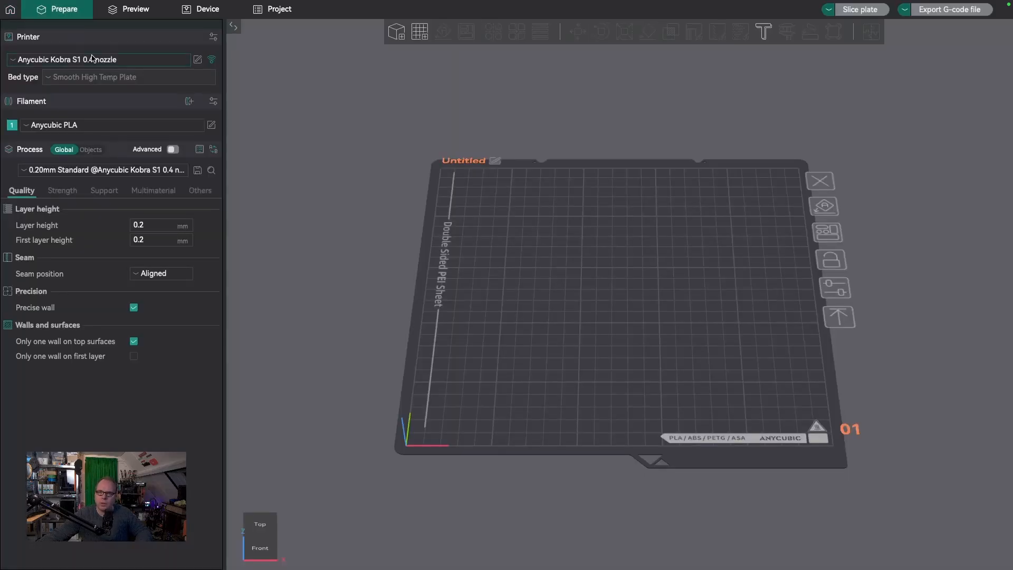
pyautogui.click(13, 61)
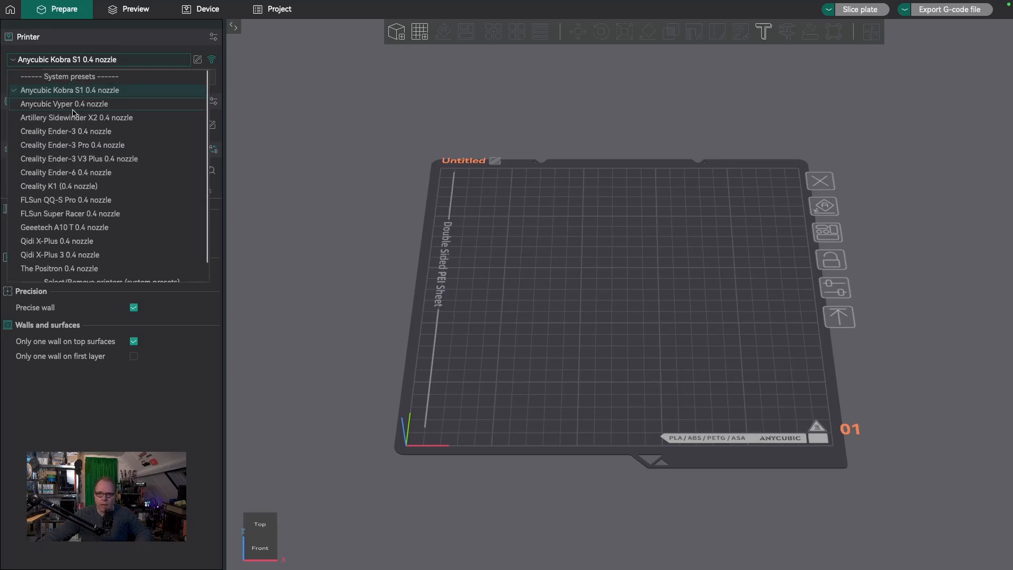
pyautogui.scroll(-1, 72, 108)
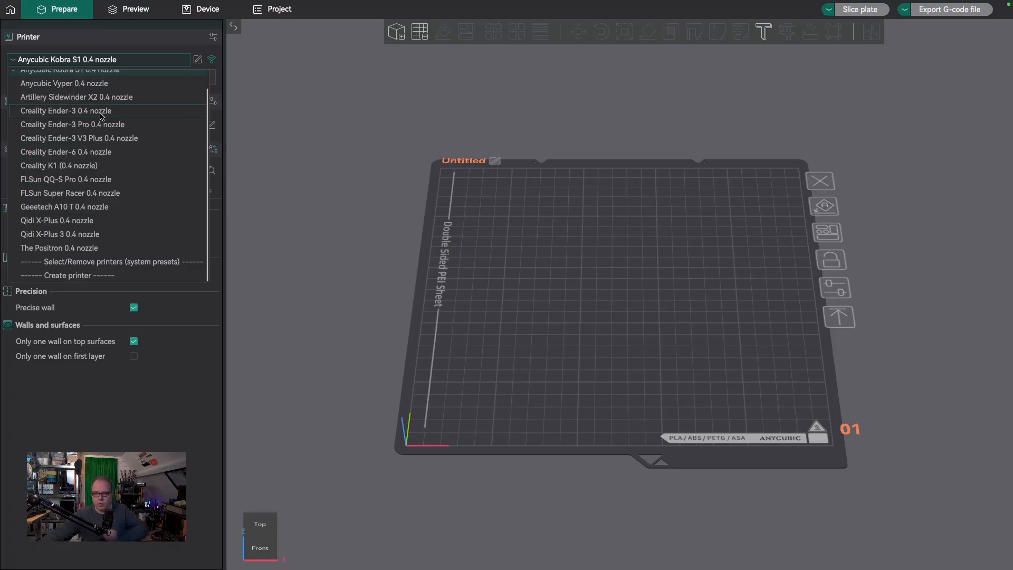
pyautogui.click(81, 263)
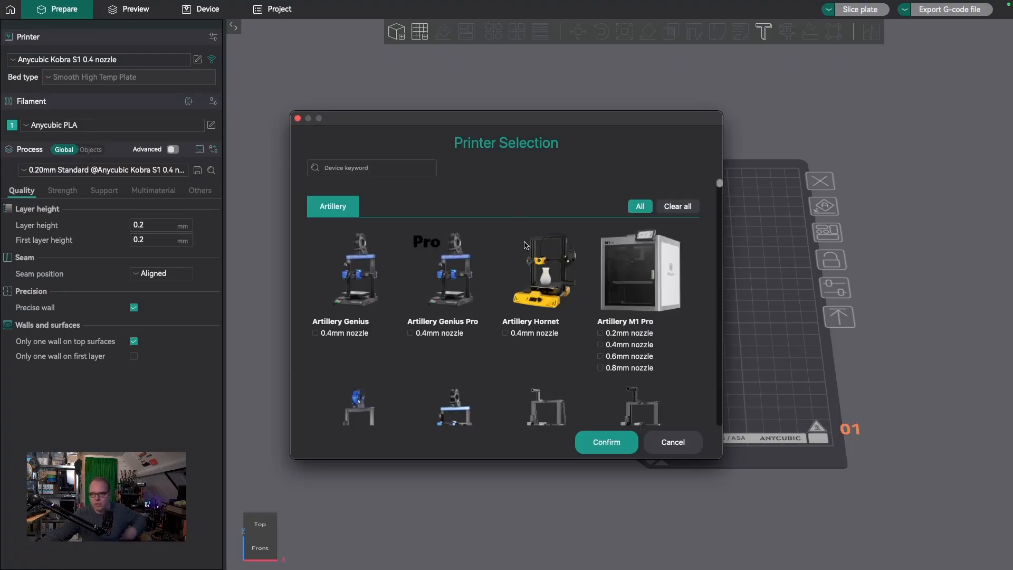
pyautogui.scroll(-10, 544, 269)
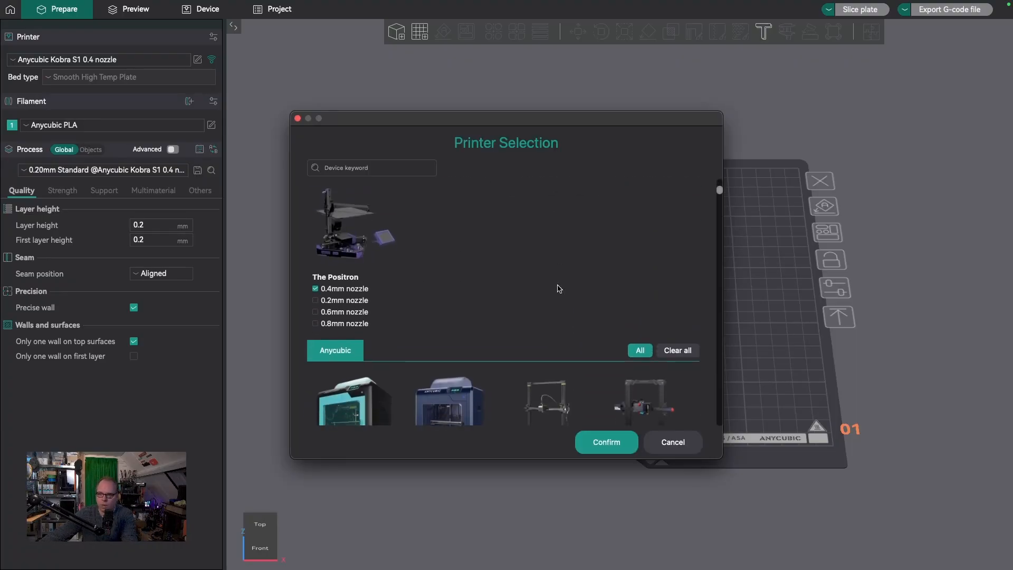
pyautogui.scroll(15, 558, 288)
# Search the printer selection for Creality and add the Creality Ender-3 V3 SE with the 0.4mm nozzle
pyautogui.click(415, 172)
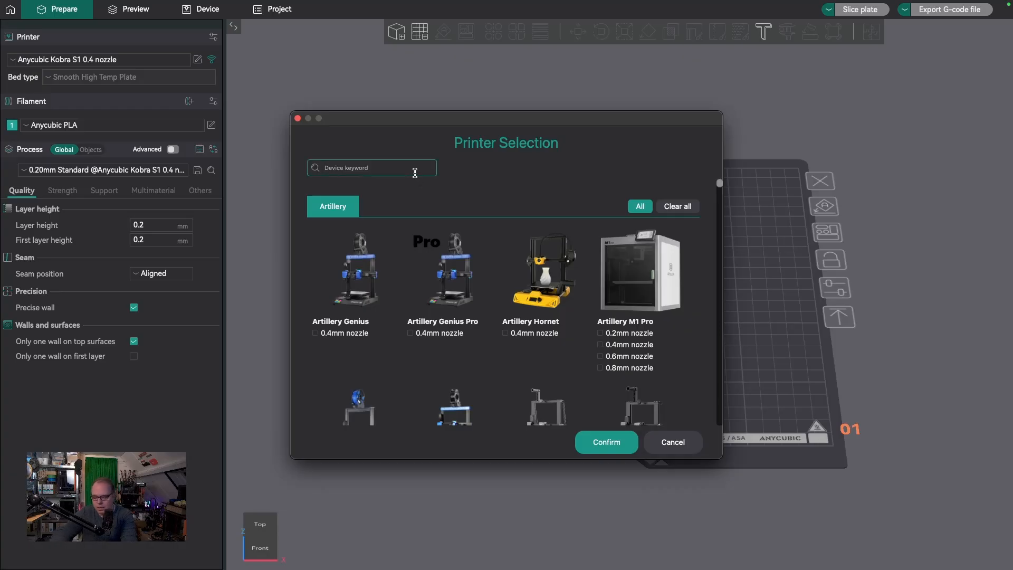
pyautogui.write('Creality')
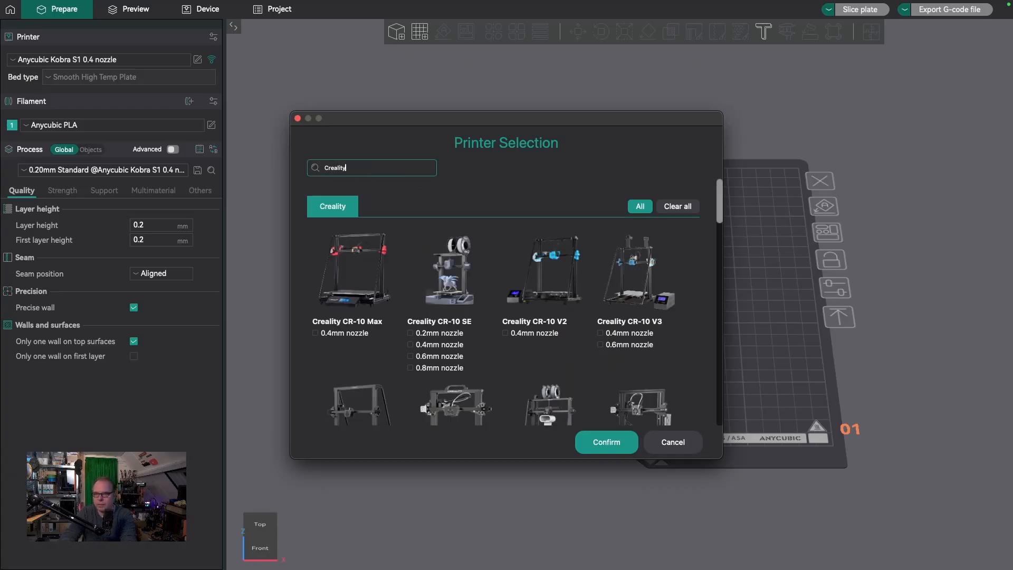
pyautogui.scroll(-3, 633, 331)
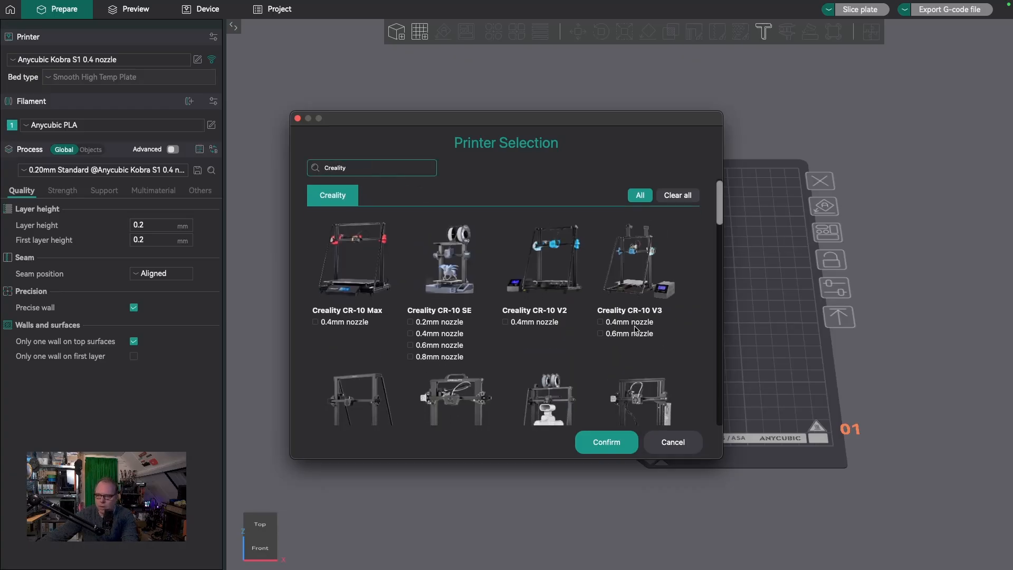
pyautogui.scroll(-4, 589, 333)
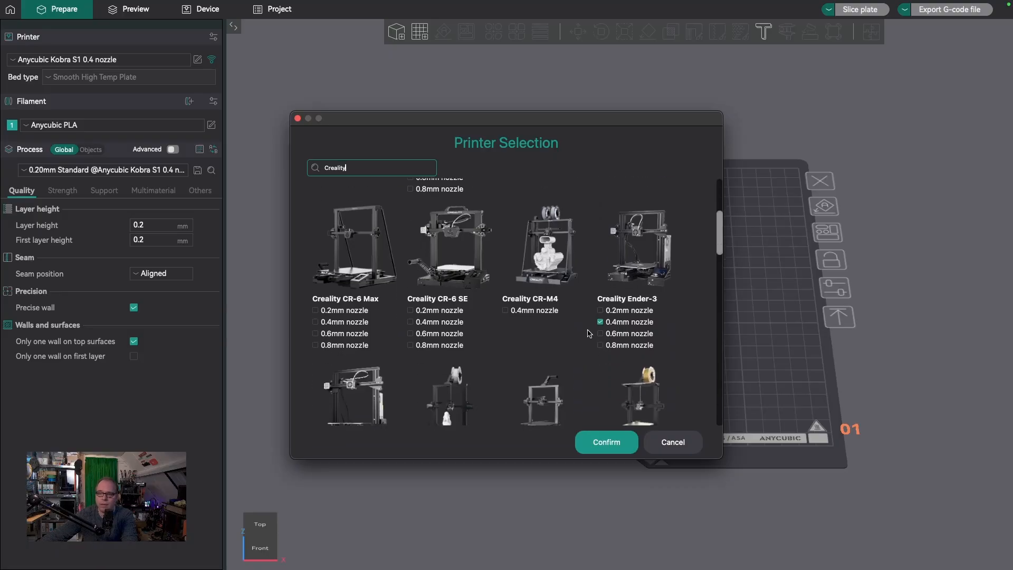
pyautogui.scroll(-1, 589, 334)
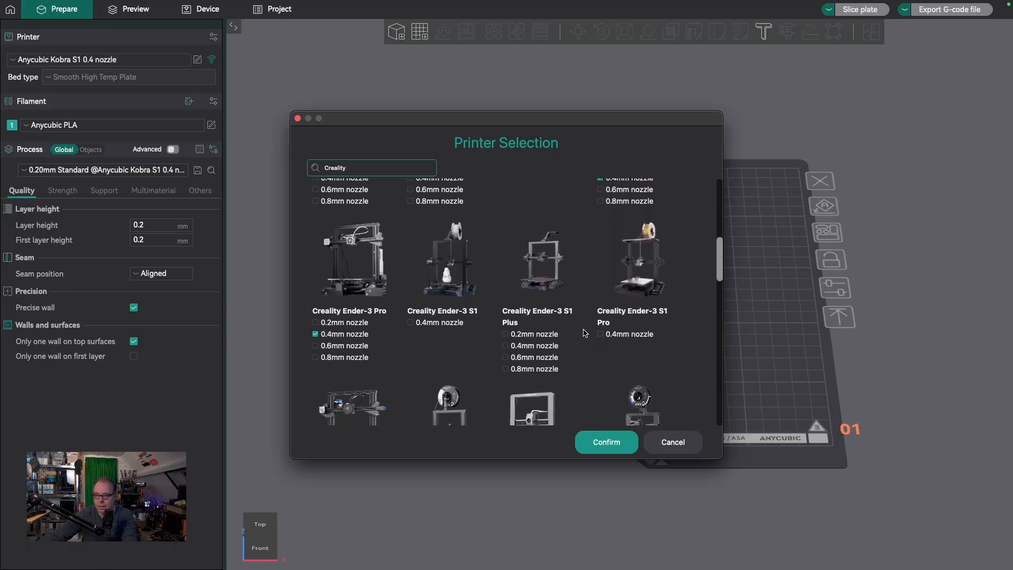
pyautogui.scroll(-4, 586, 331)
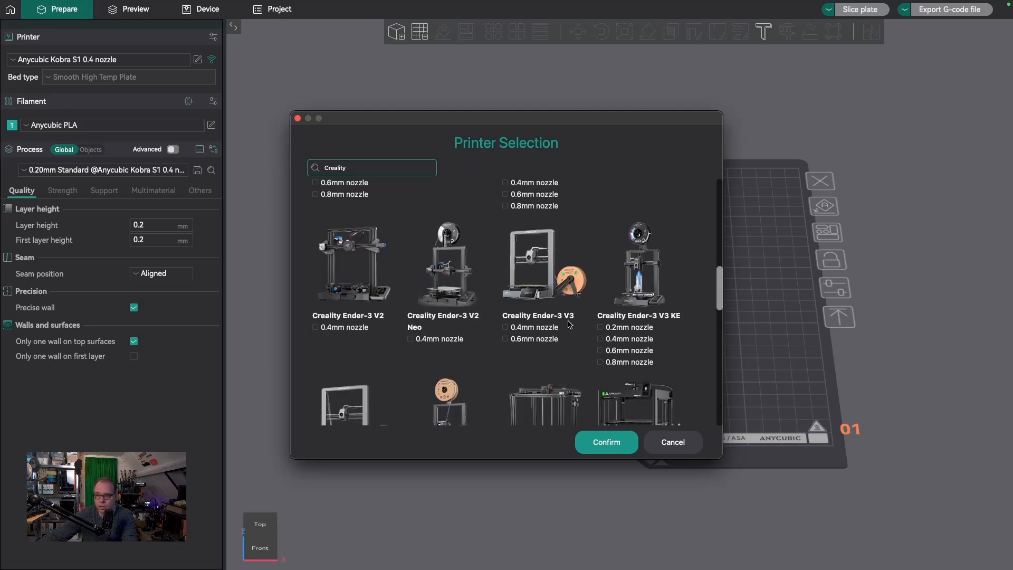
pyautogui.scroll(-3, 570, 324)
pyautogui.scroll(-2, 570, 324)
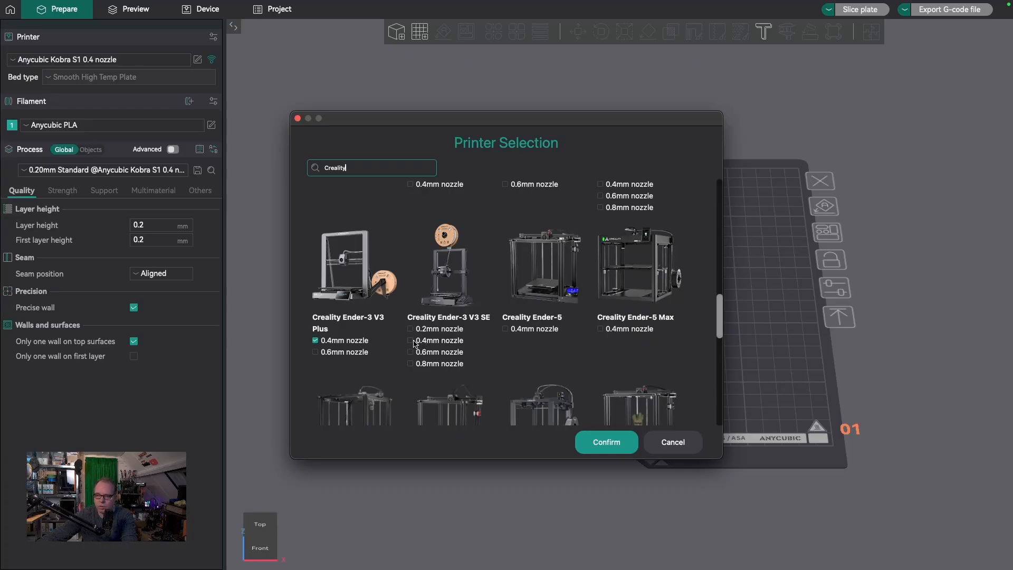
pyautogui.click(411, 341)
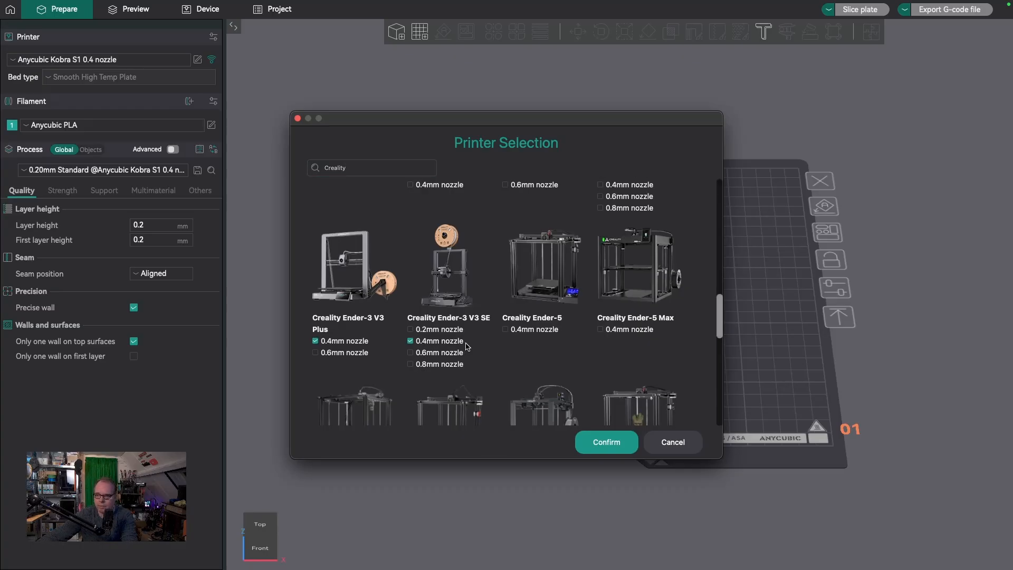
pyautogui.click(605, 443)
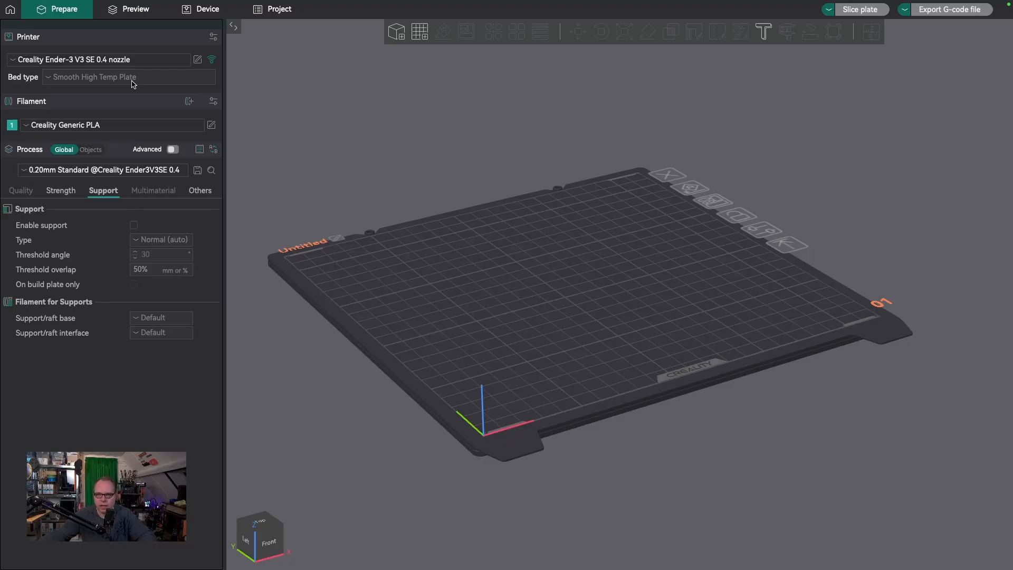
# Examine the available filament presets and the system filament selection, leaving both without choosing anything
pyautogui.click(30, 133)
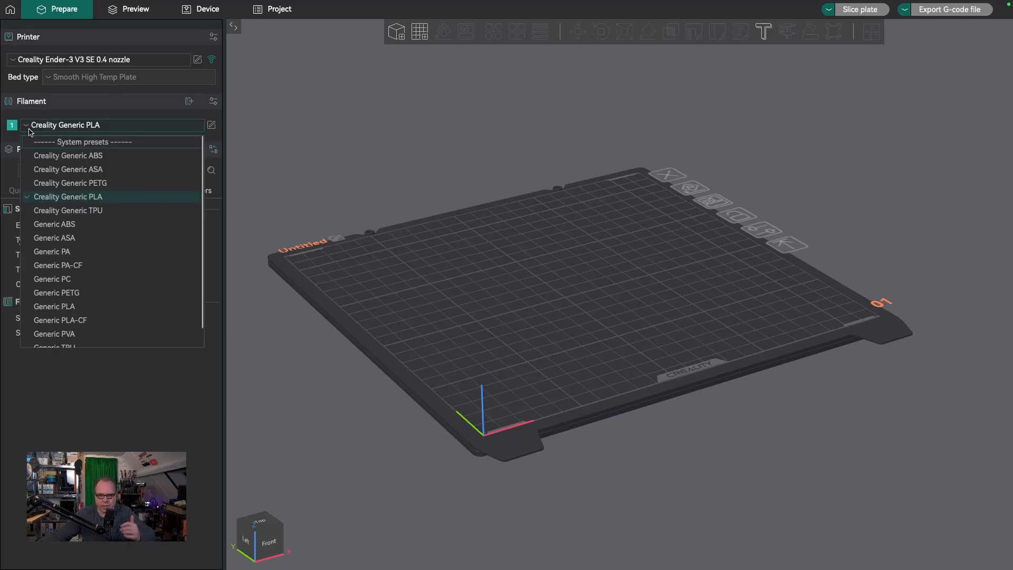
pyautogui.scroll(-1, 111, 184)
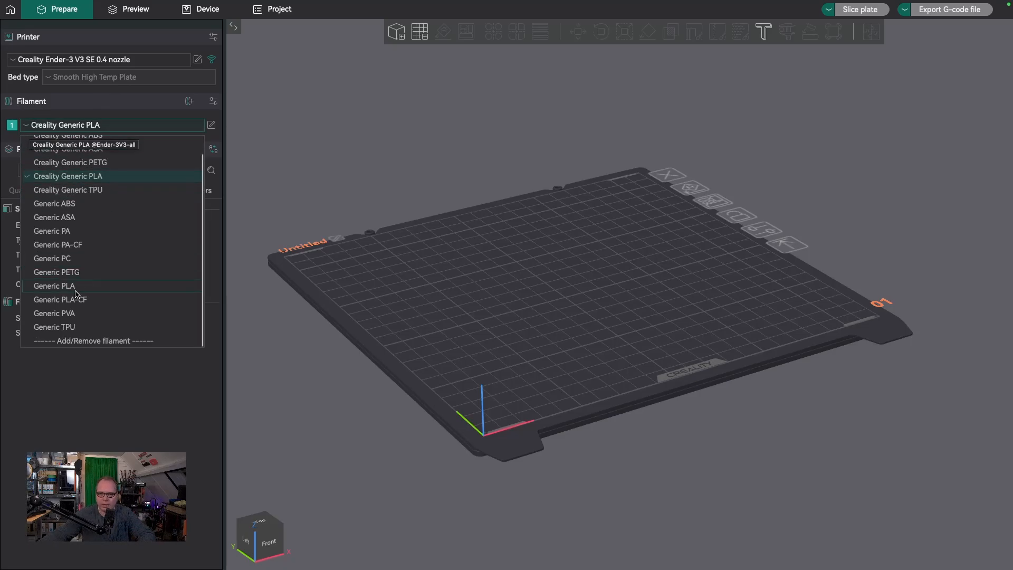
pyautogui.click(86, 345)
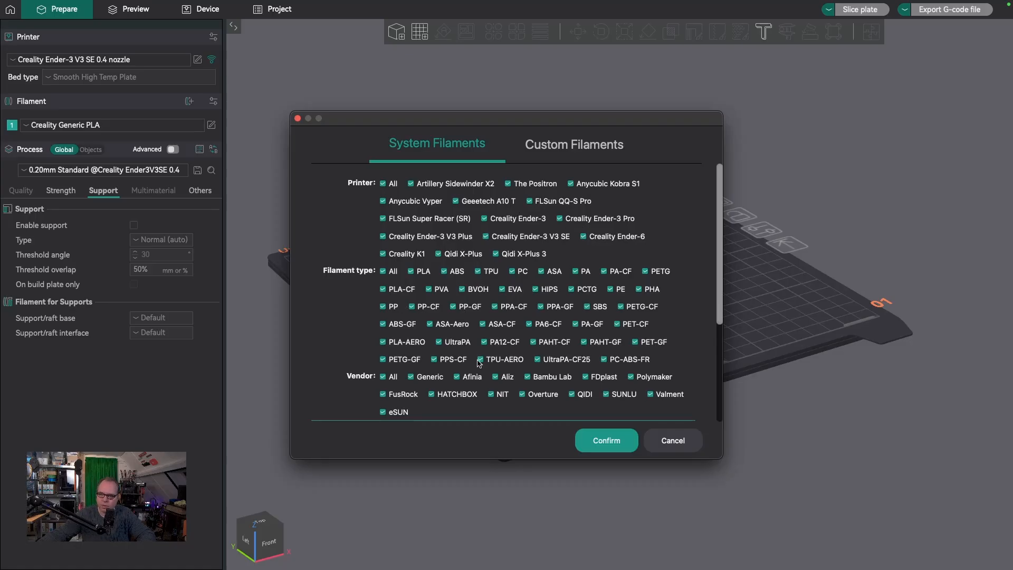
pyautogui.scroll(-4, 472, 393)
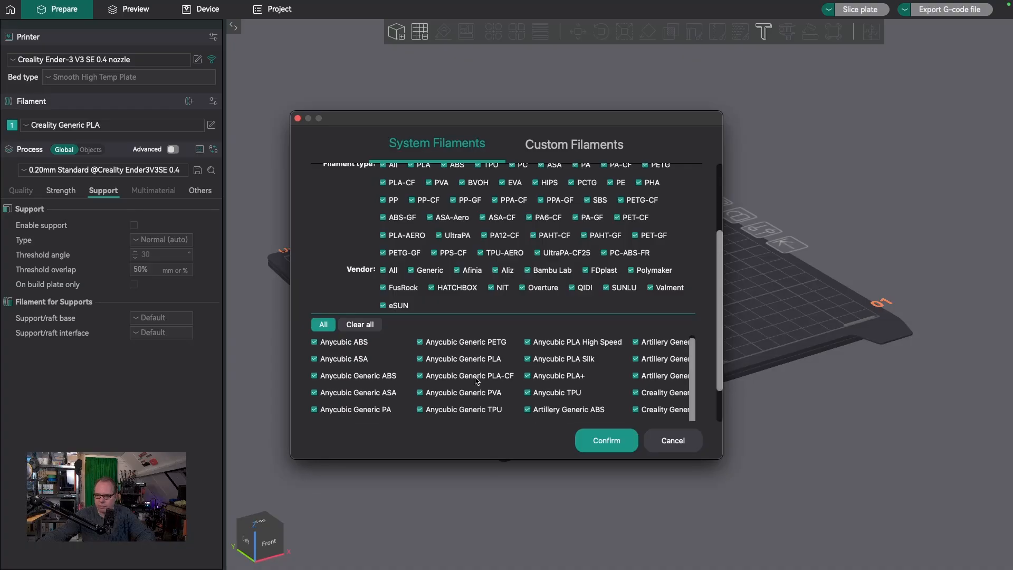
pyautogui.click(667, 446)
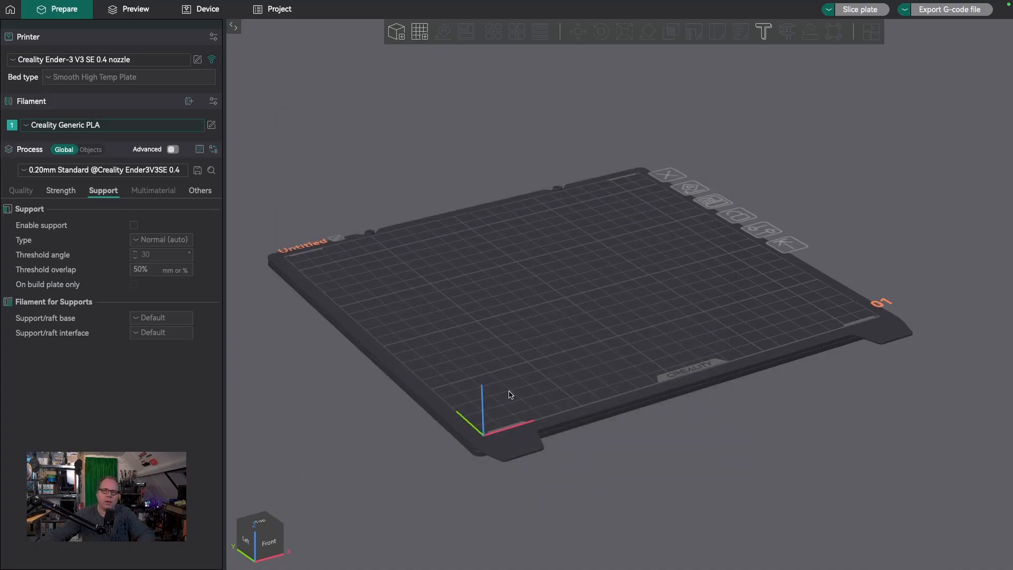
pyautogui.click(31, 130)
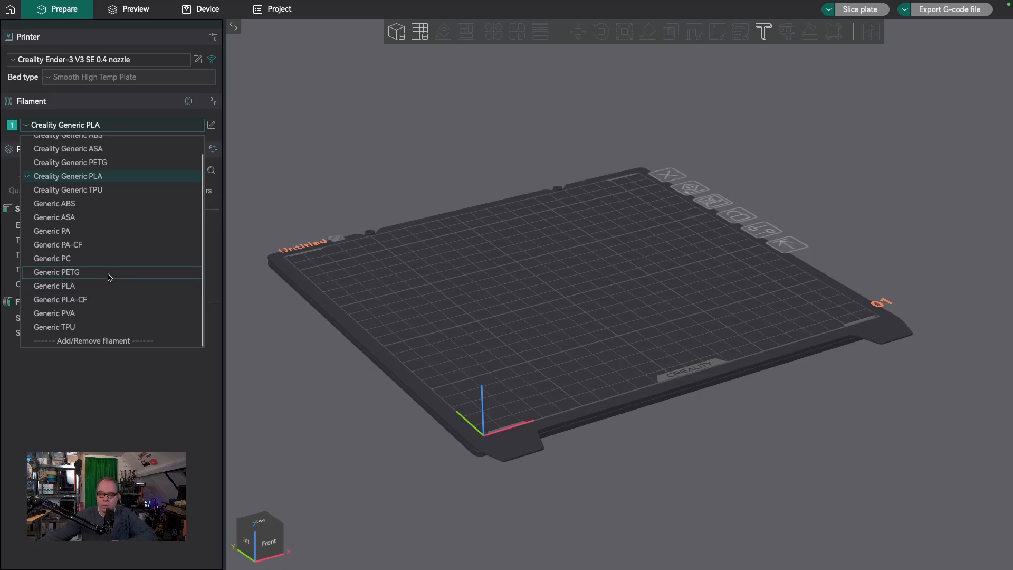
pyautogui.click(130, 394)
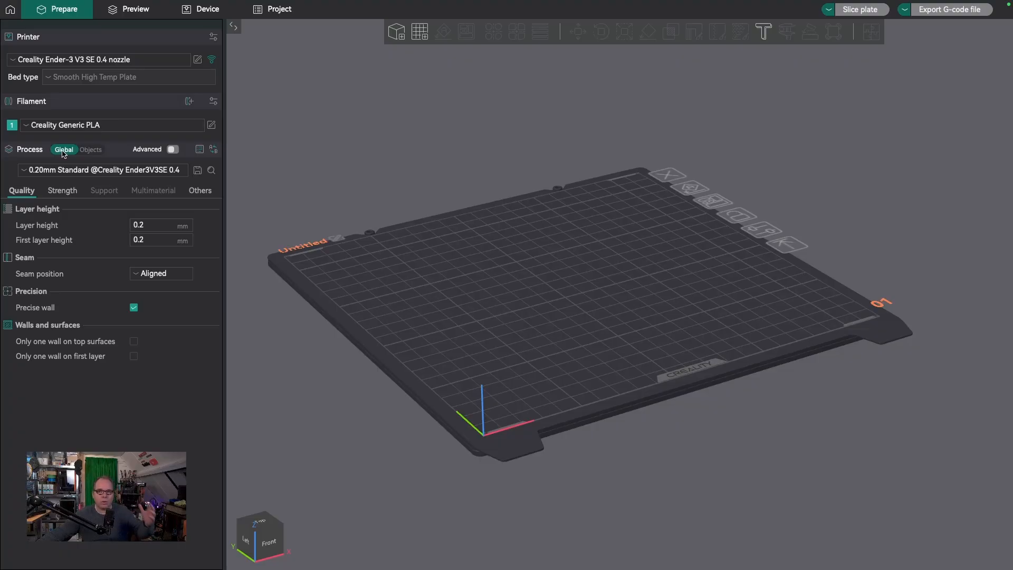
# Look at the per-object plate settings and the advanced process settings, returning to the basic global view
pyautogui.click(93, 153)
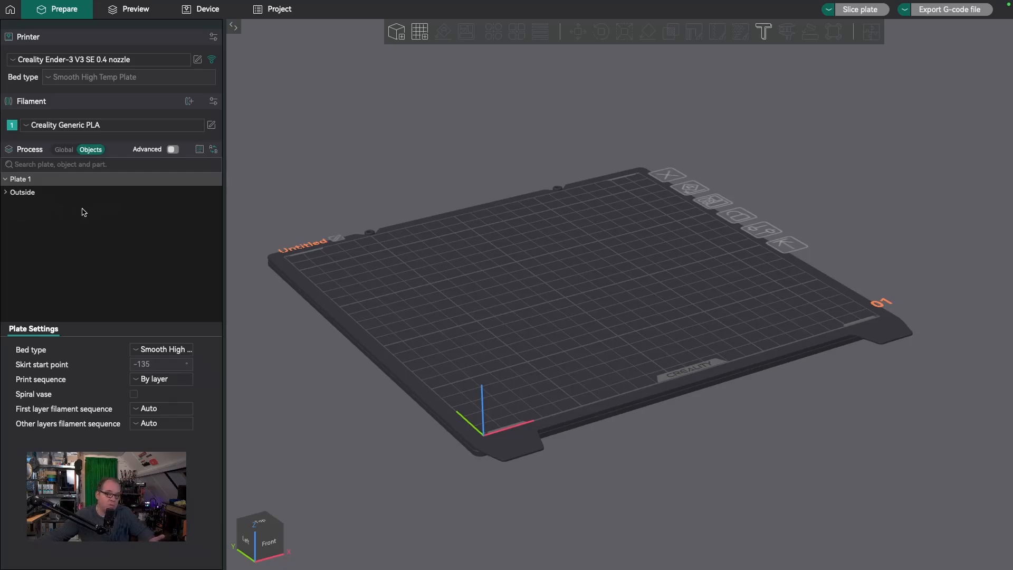
pyautogui.click(64, 150)
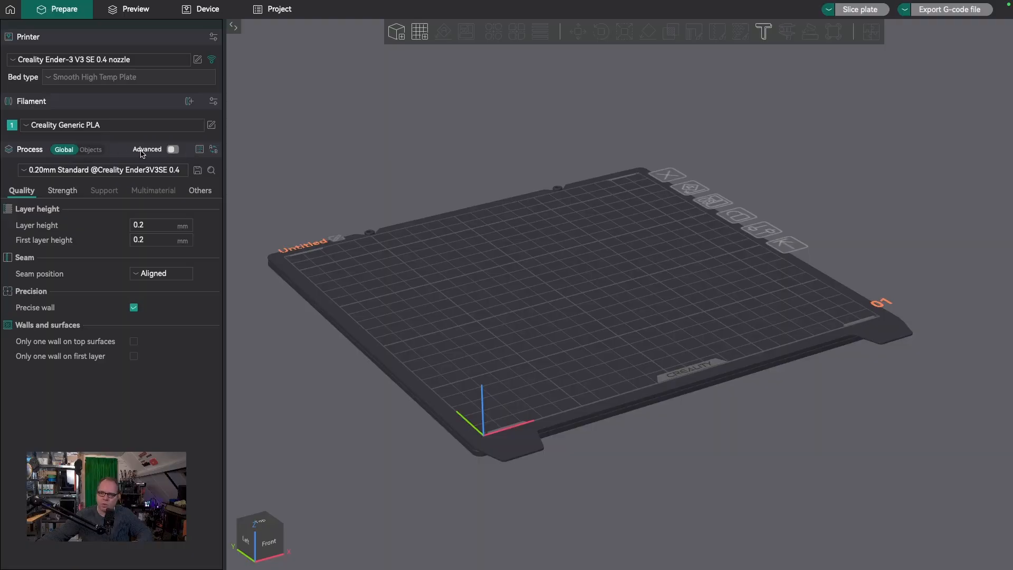
pyautogui.click(173, 150)
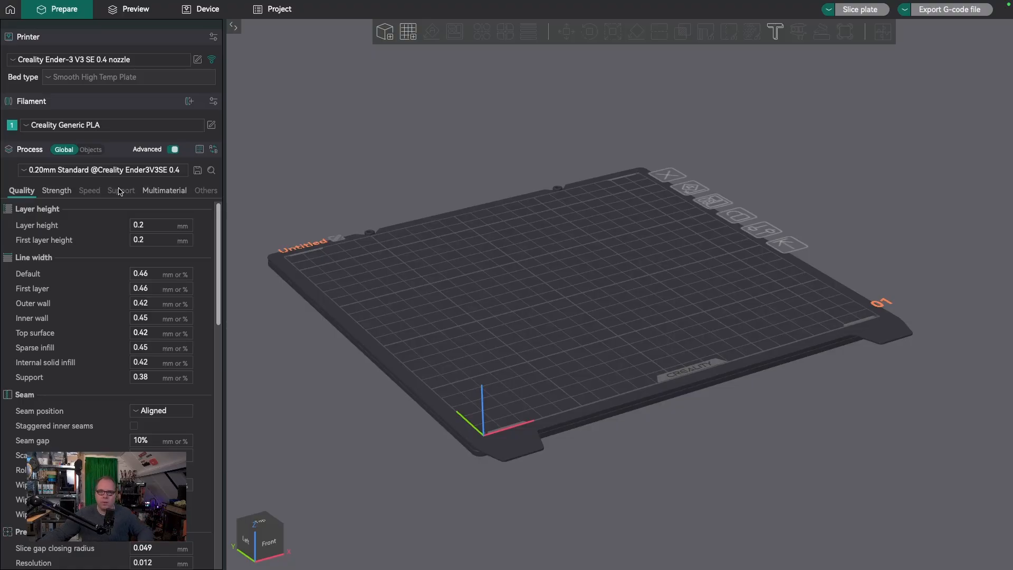
pyautogui.click(173, 150)
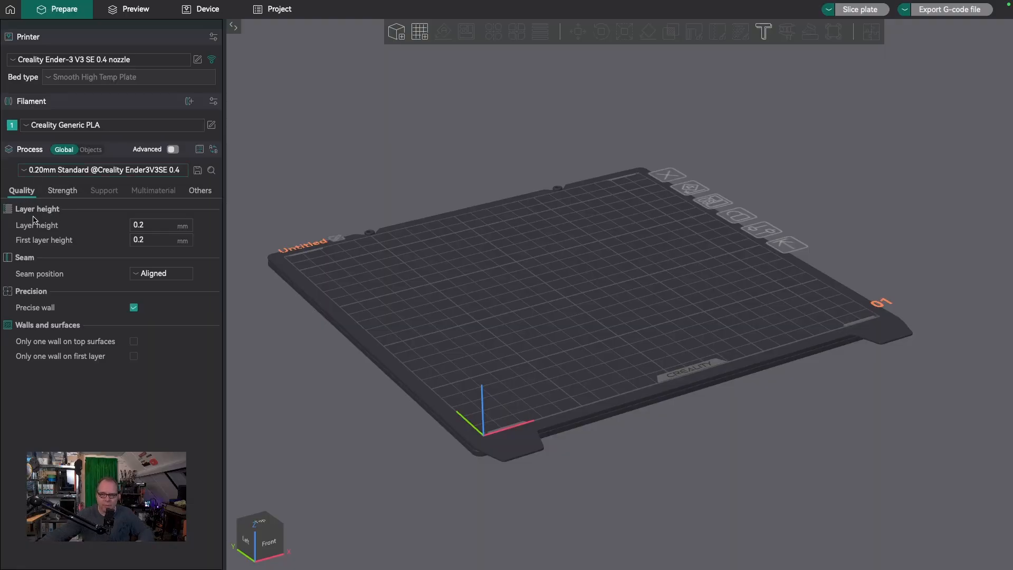
pyautogui.click(25, 172)
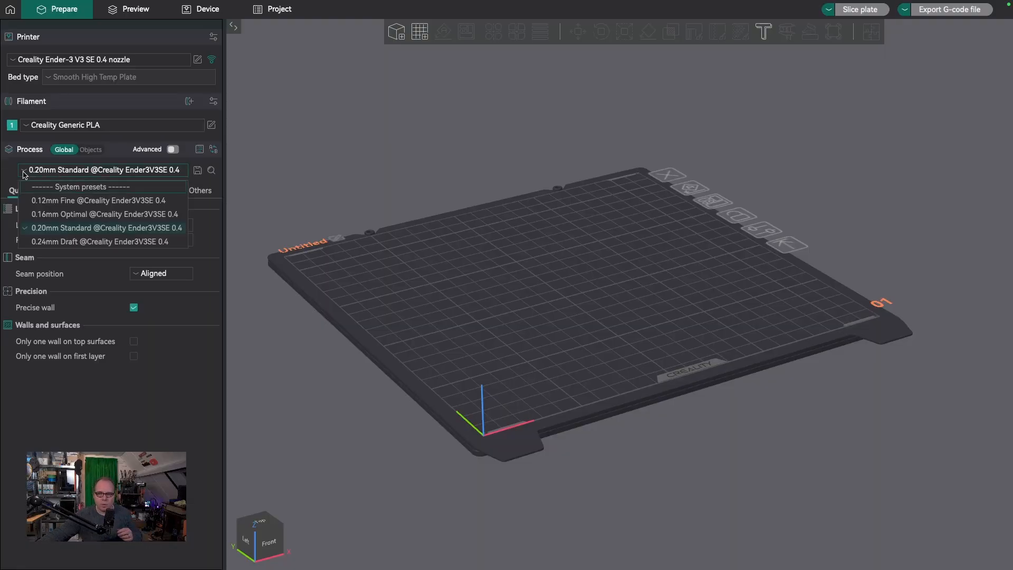
pyautogui.click(53, 230)
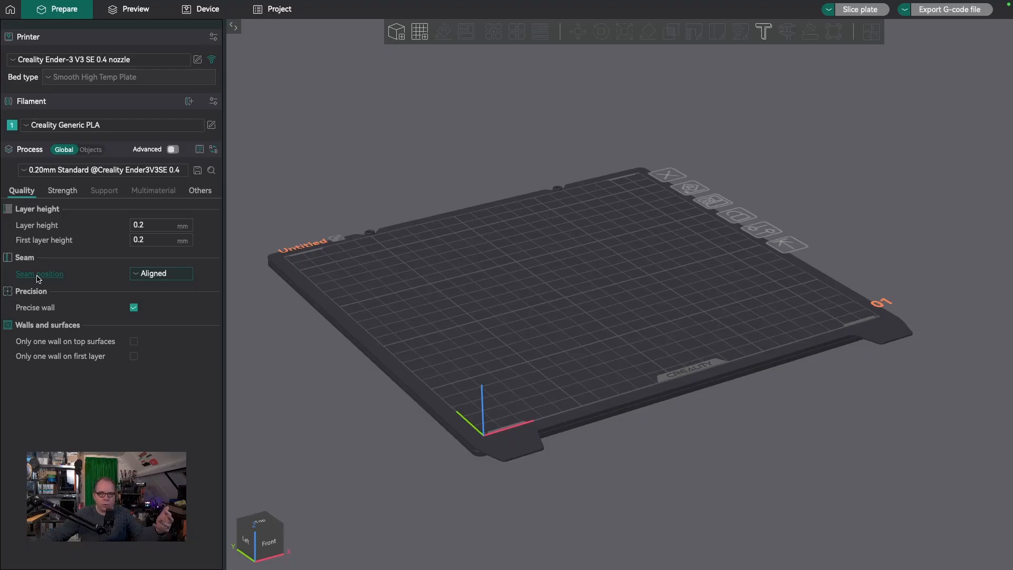
pyautogui.click(47, 359)
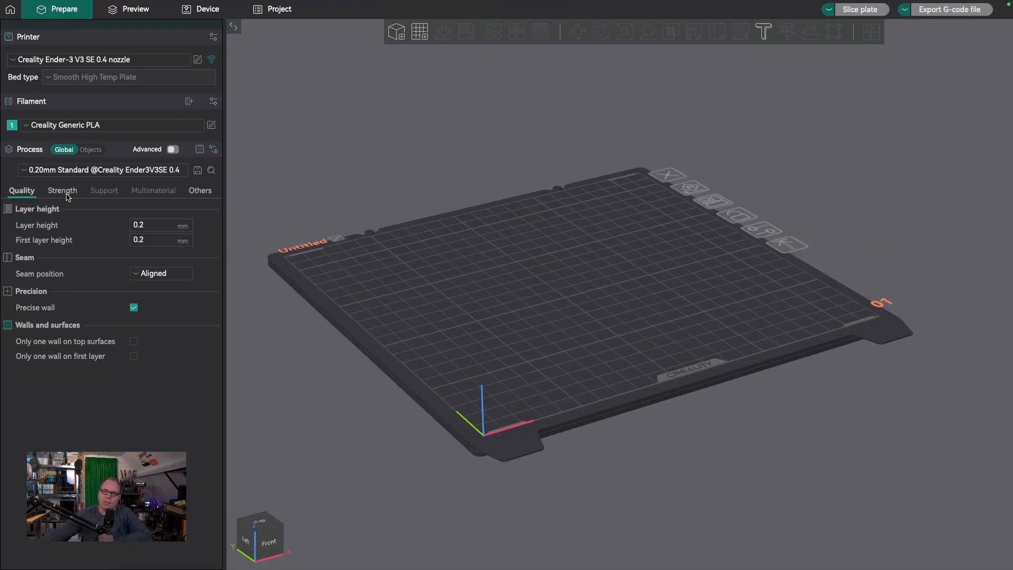
# Set the wall loops to 3 in the process's strength settings
pyautogui.click(62, 191)
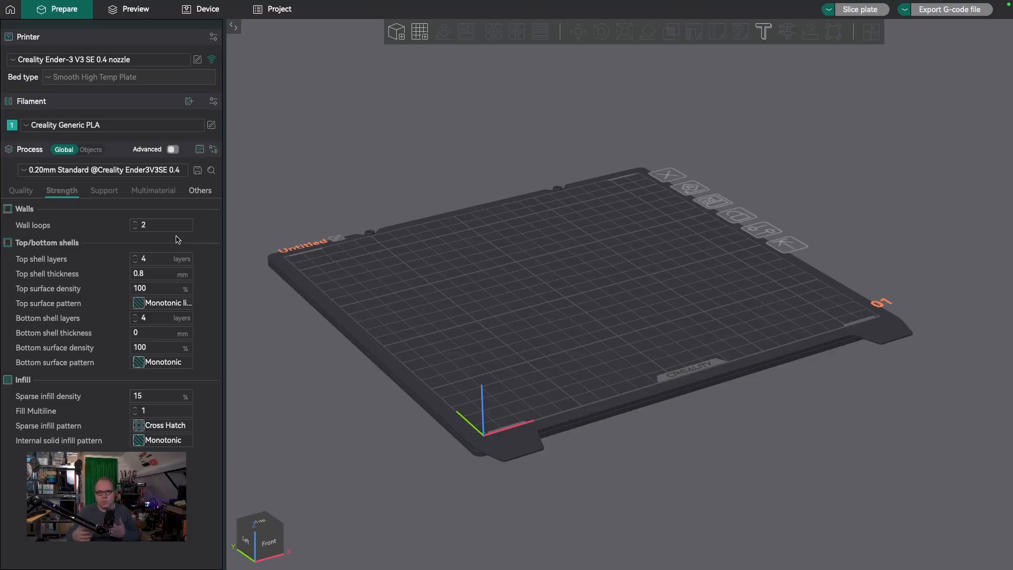
pyautogui.click(135, 223)
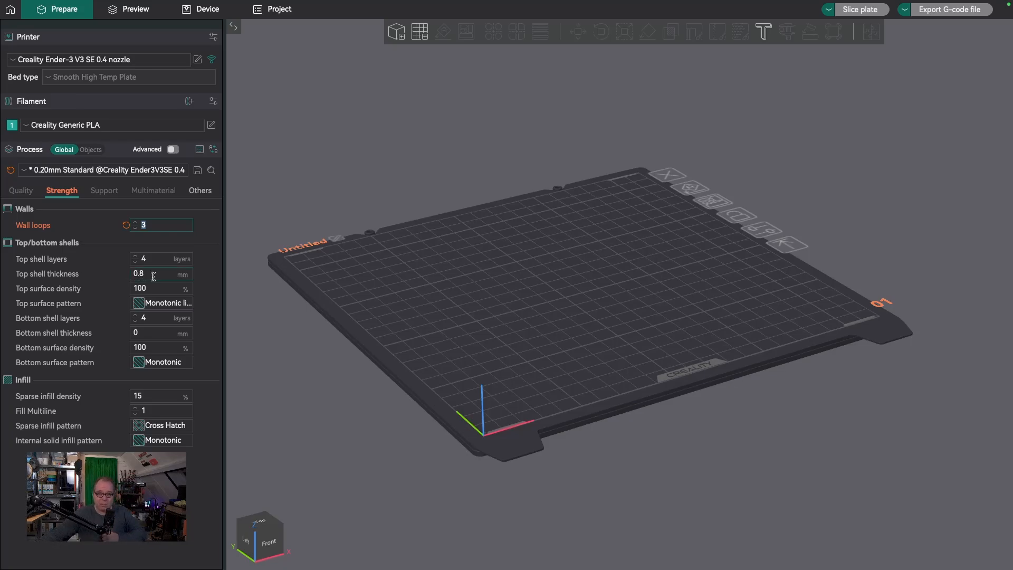
# Import the Z3DP Keychain.stl model from the Z3DP DESIGNS folder onto the build plate
pyautogui.moveTo(153, 276)
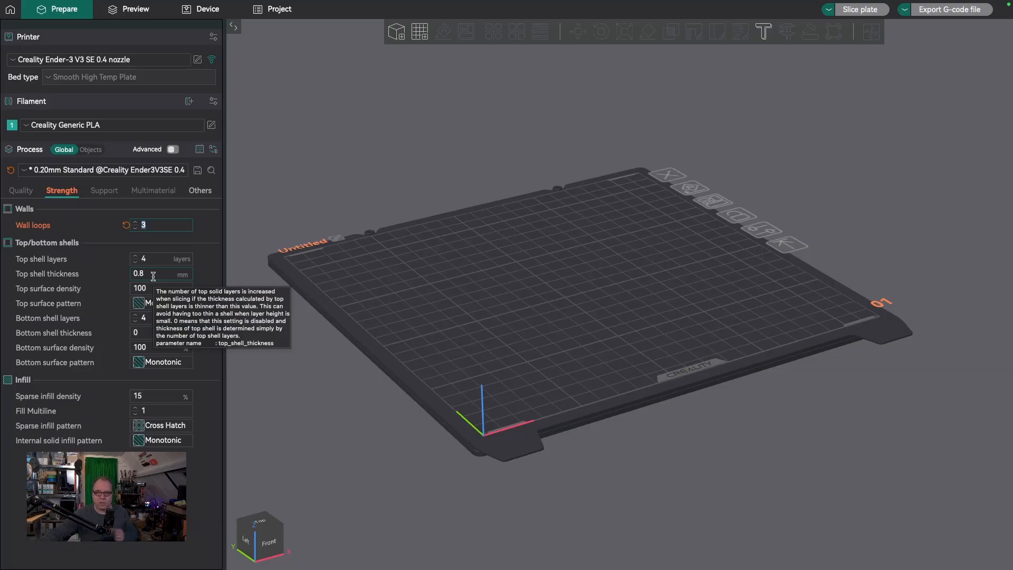
pyautogui.click(78, 326)
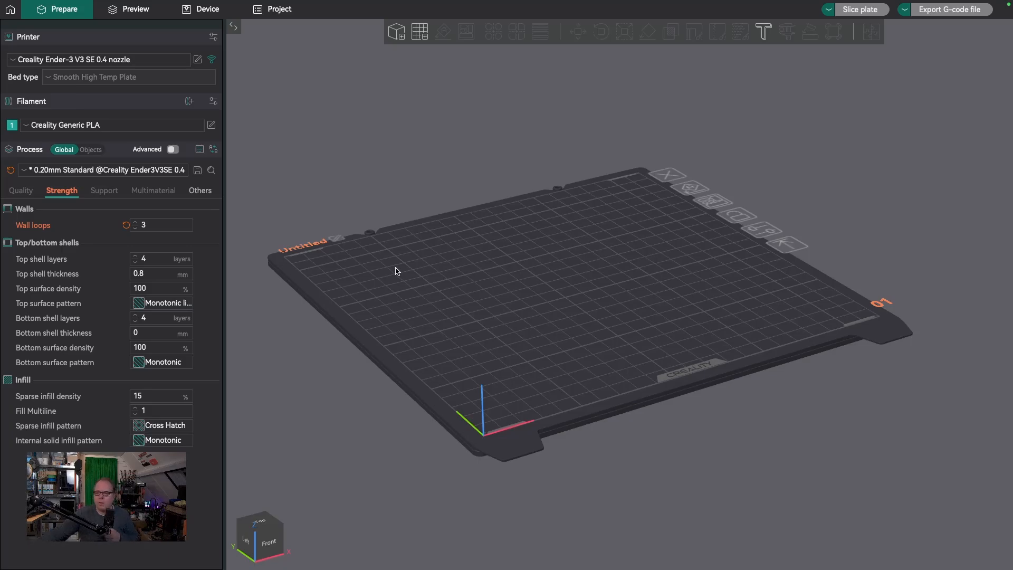
pyautogui.click(396, 32)
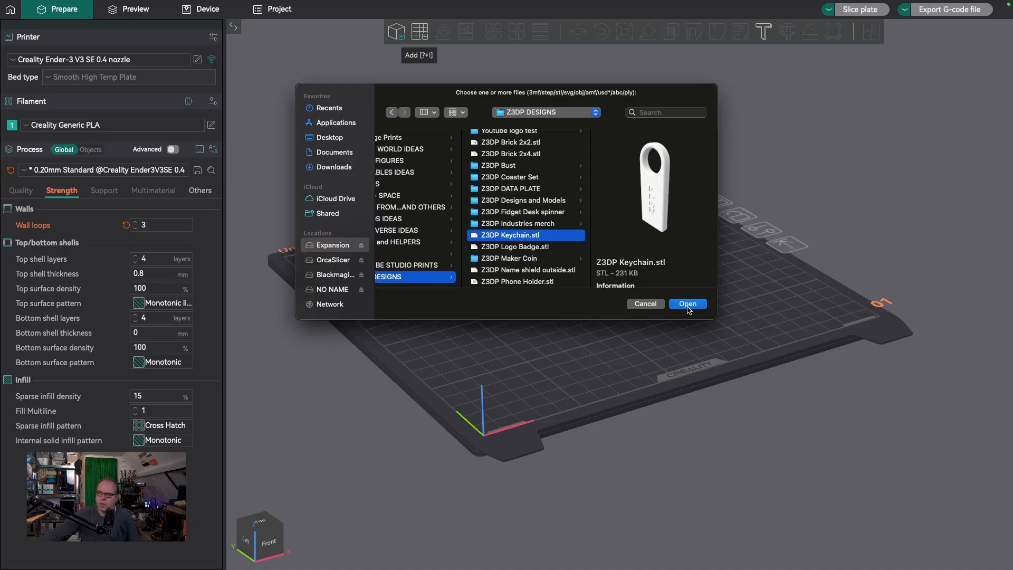
pyautogui.click(687, 304)
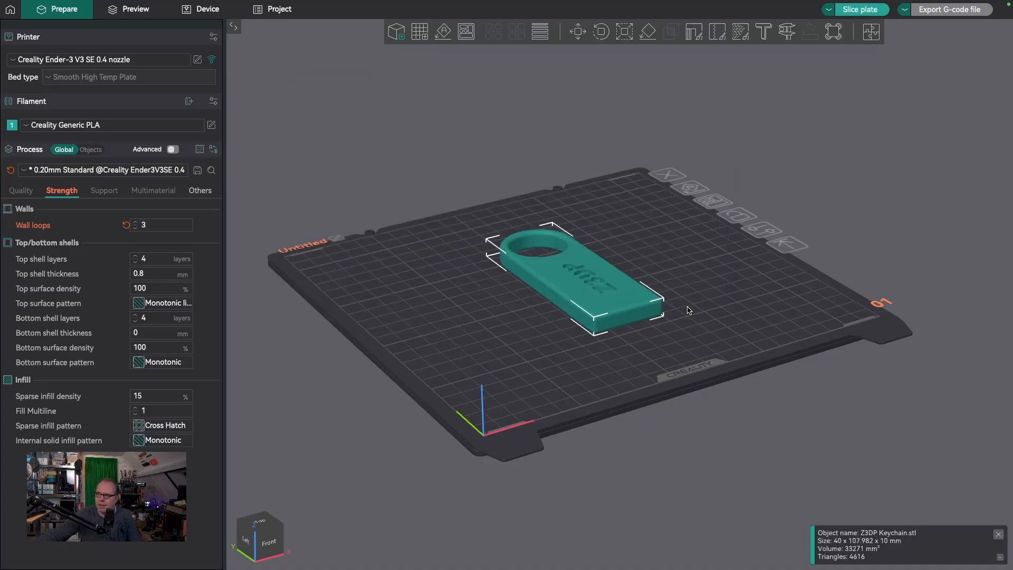
pyautogui.moveTo(599, 344)
pyautogui.mouseDown()
pyautogui.moveTo(538, 353)
pyautogui.moveTo(603, 360)
pyautogui.mouseUp()
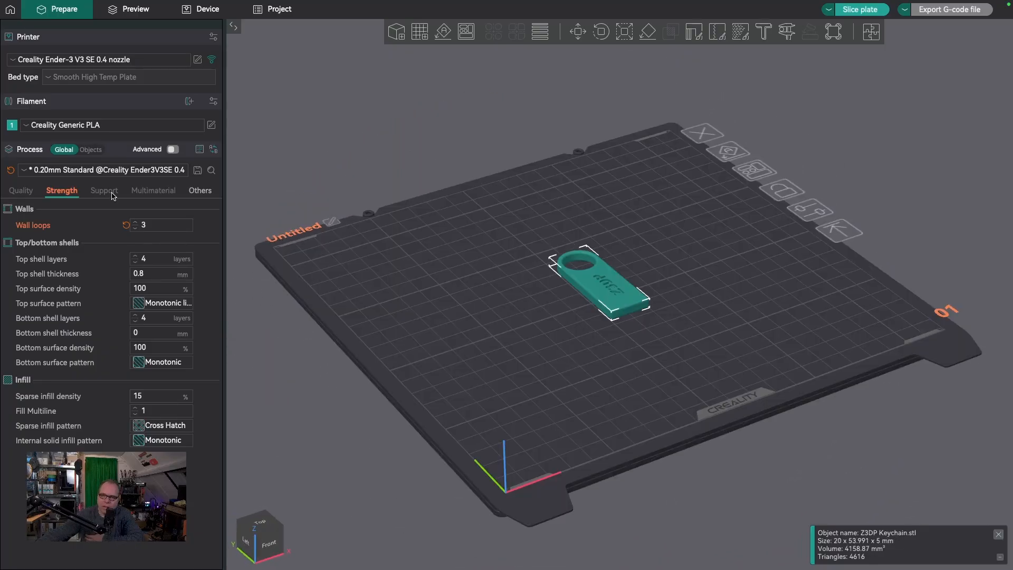
# Enable support in the process settings, review the available support types, and disable support again
pyautogui.click(111, 193)
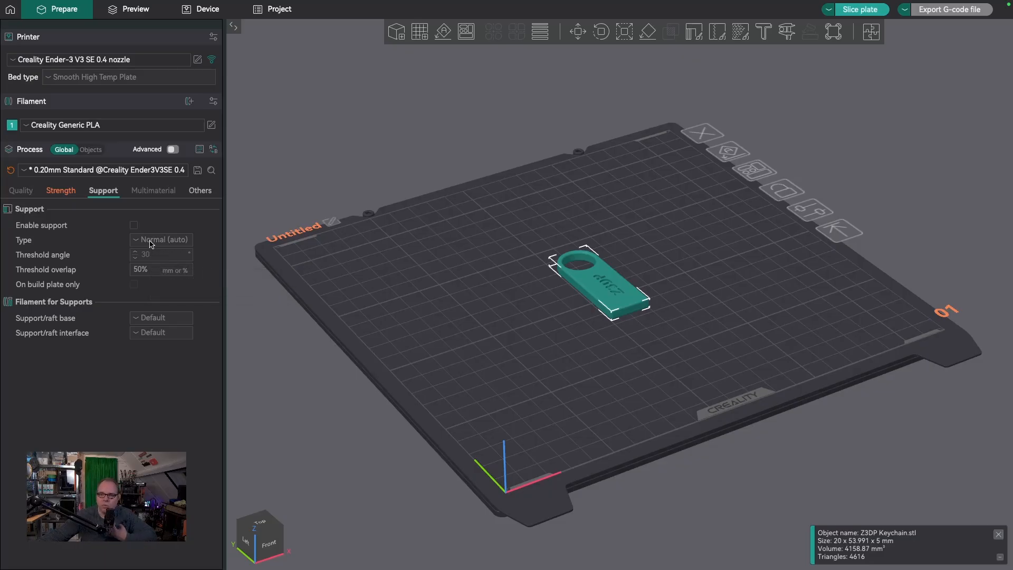
pyautogui.click(134, 226)
pyautogui.click(136, 242)
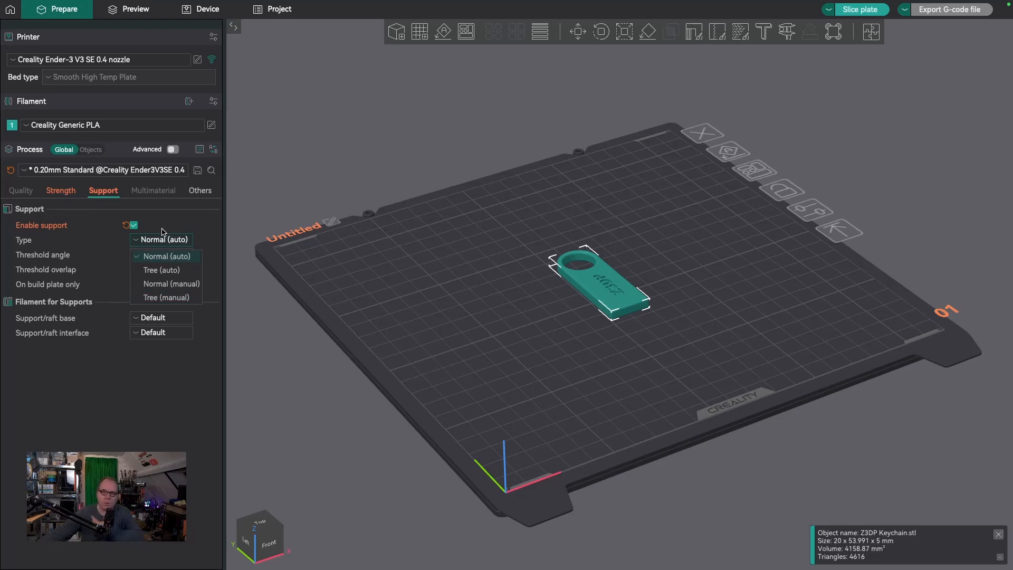
pyautogui.click(180, 241)
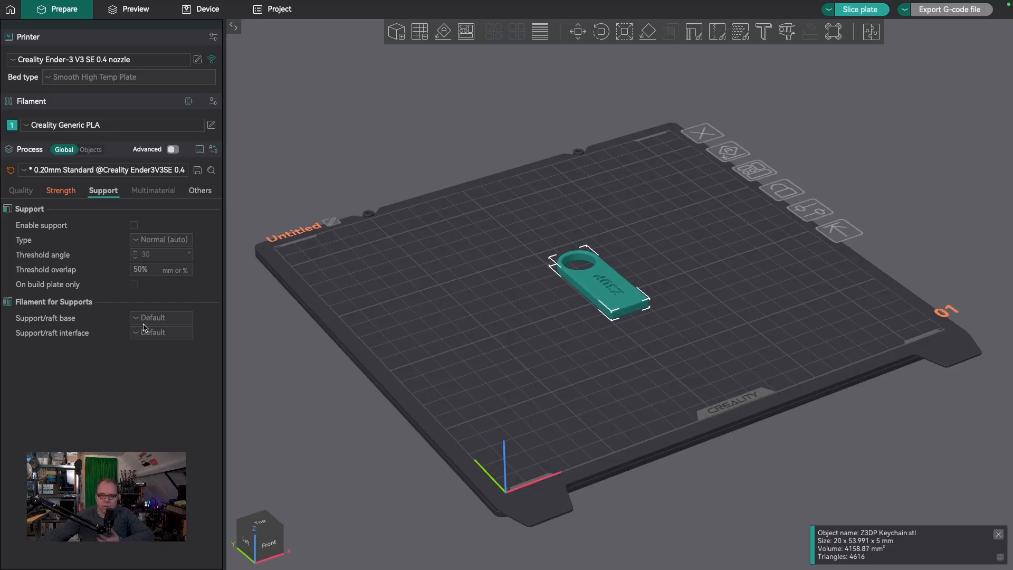
# Look through the multimaterial settings and the skirt, brim, special mode and fuzzy skin settings
pyautogui.click(154, 191)
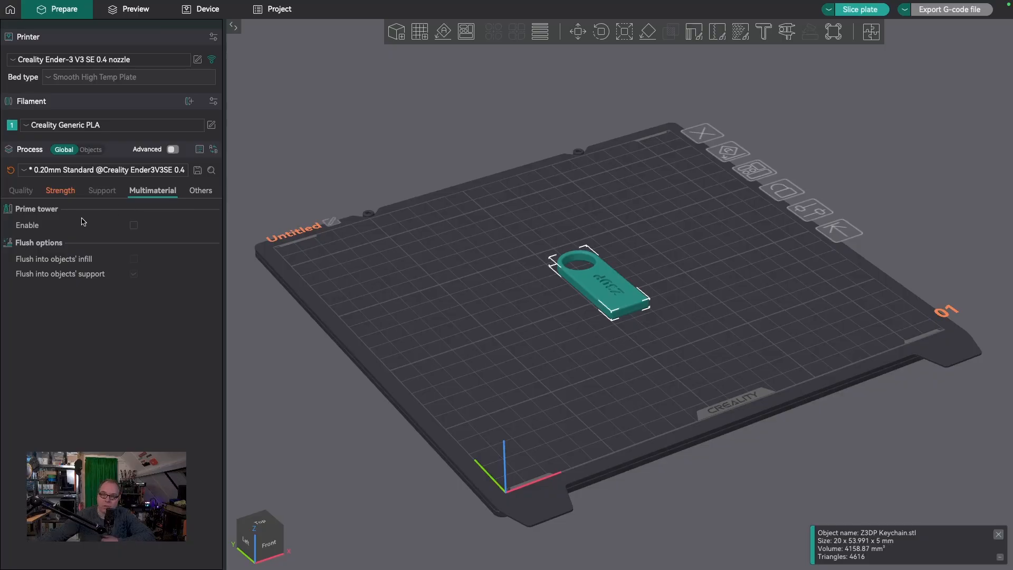
pyautogui.click(199, 193)
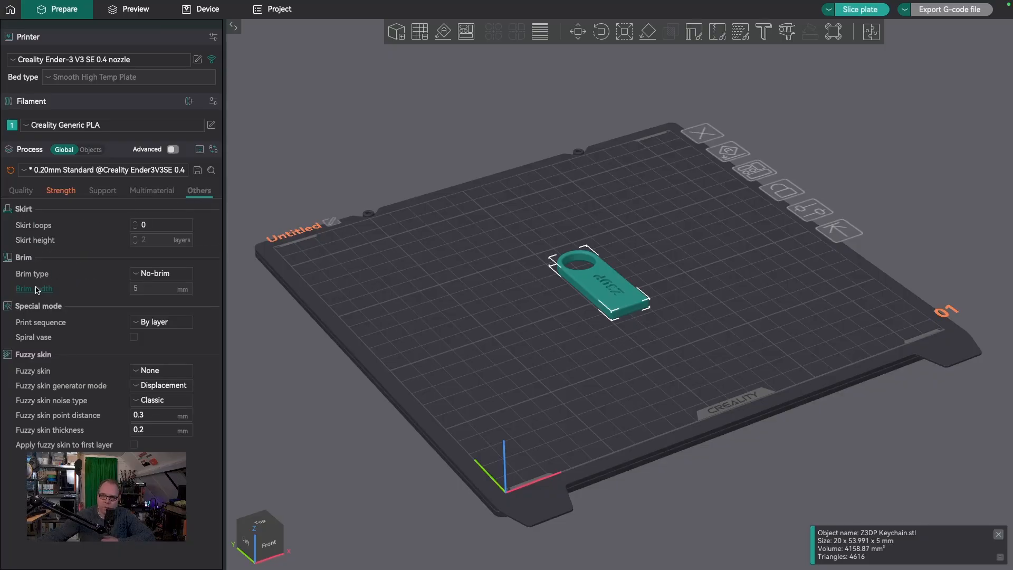
pyautogui.moveTo(45, 280)
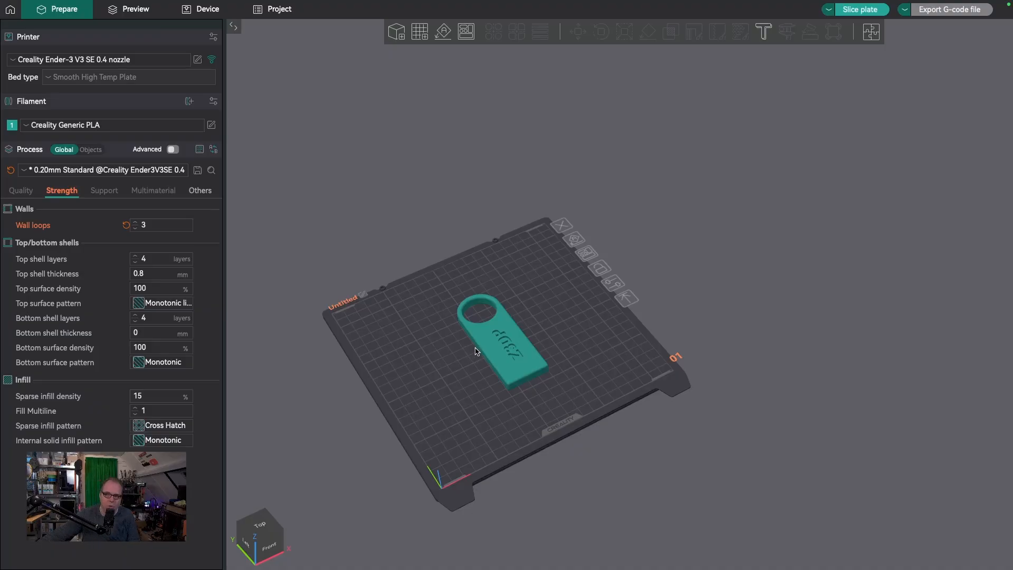
# Examine the keychain and the build plate from different distances and viewing angles
pyautogui.scroll(-5, 461, 360)
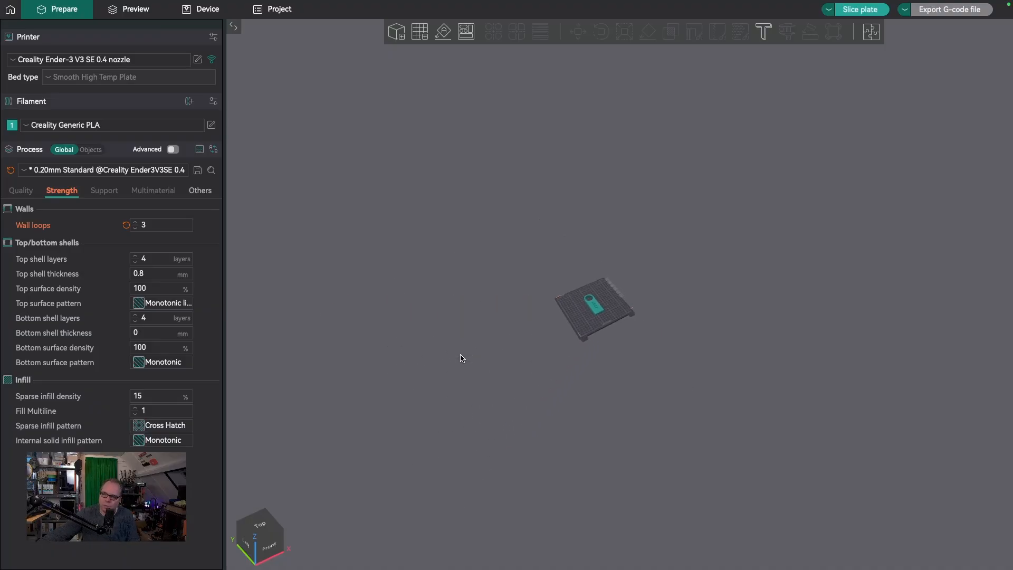
pyautogui.scroll(6, 460, 359)
pyautogui.scroll(-5, 460, 359)
pyautogui.scroll(5, 460, 358)
pyautogui.scroll(-6, 460, 358)
pyautogui.scroll(7, 460, 359)
pyautogui.scroll(-4, 460, 359)
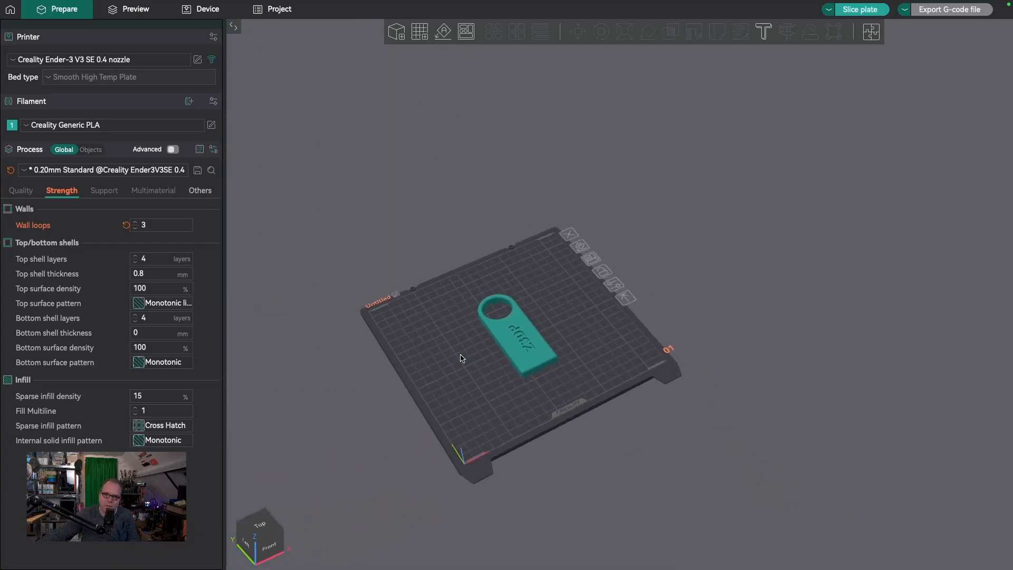
pyautogui.scroll(2, 461, 358)
pyautogui.scroll(-3, 461, 358)
pyautogui.scroll(10, 460, 358)
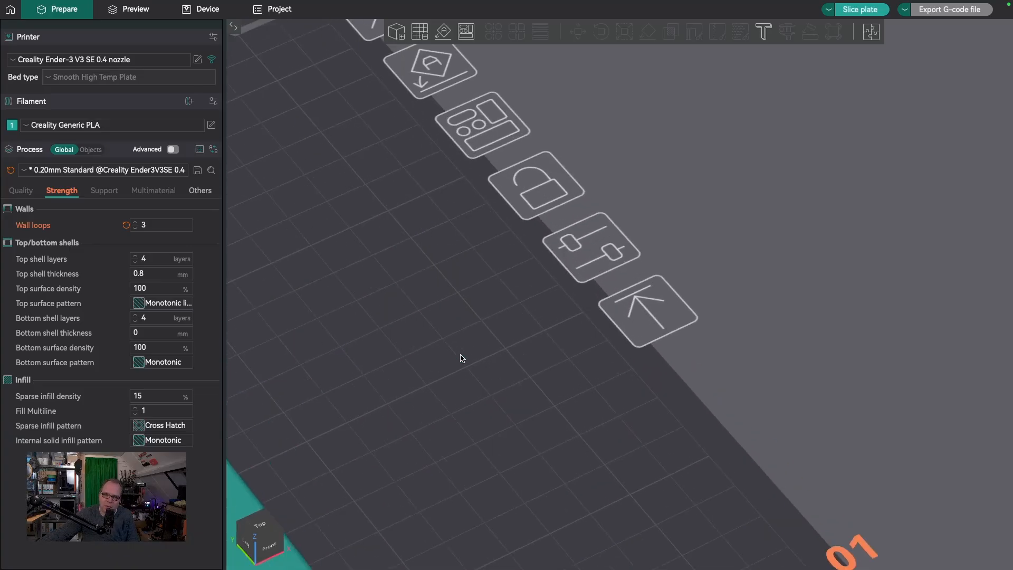
pyautogui.scroll(-10, 461, 359)
pyautogui.scroll(7, 461, 358)
pyautogui.scroll(-6, 461, 358)
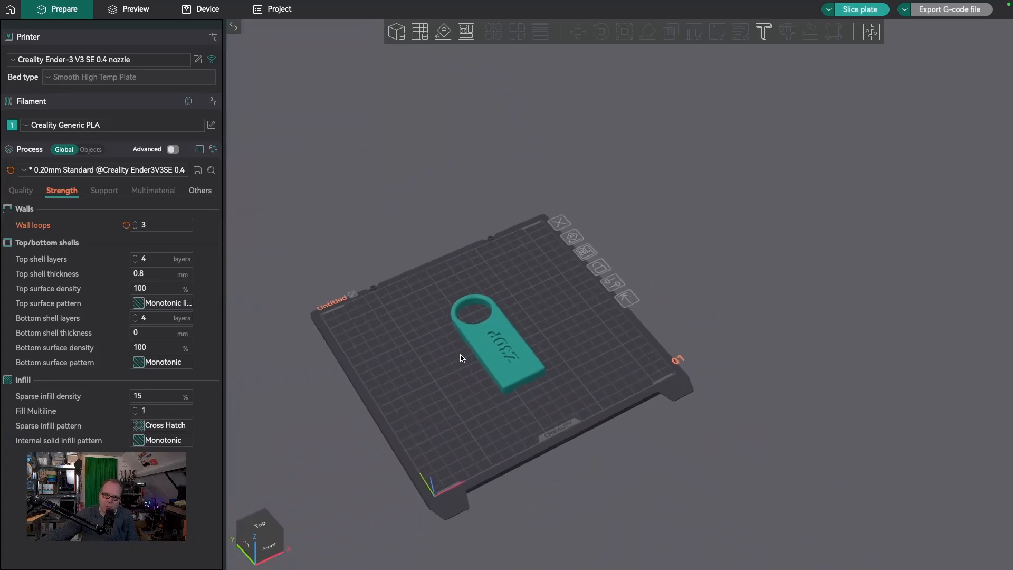
pyautogui.scroll(8, 461, 358)
pyautogui.scroll(-10, 460, 358)
pyautogui.scroll(3, 466, 364)
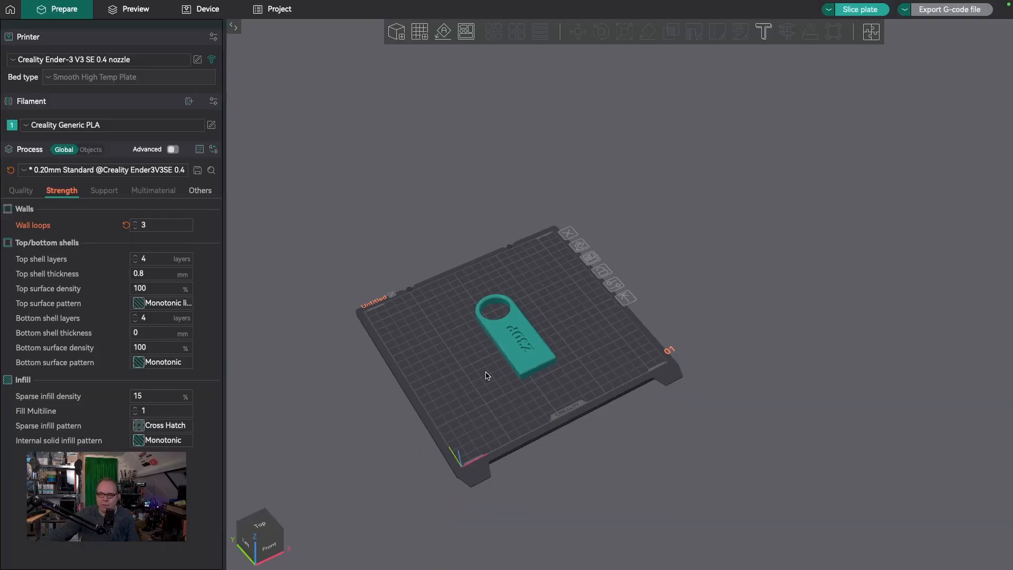
pyautogui.moveTo(486, 376)
pyautogui.mouseDown()
pyautogui.moveTo(506, 372)
pyautogui.moveTo(451, 376)
pyautogui.moveTo(509, 374)
pyautogui.moveTo(465, 373)
pyautogui.moveTo(503, 371)
pyautogui.moveTo(479, 369)
pyautogui.moveTo(503, 365)
pyautogui.moveTo(507, 339)
pyautogui.moveTo(486, 384)
pyautogui.moveTo(491, 372)
pyautogui.mouseUp()
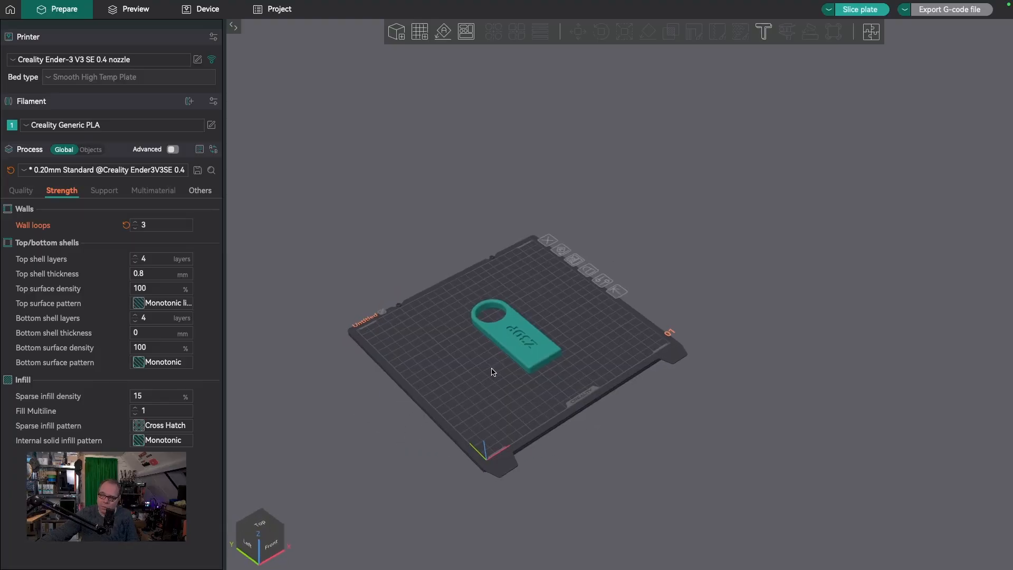
pyautogui.scroll(5, 490, 372)
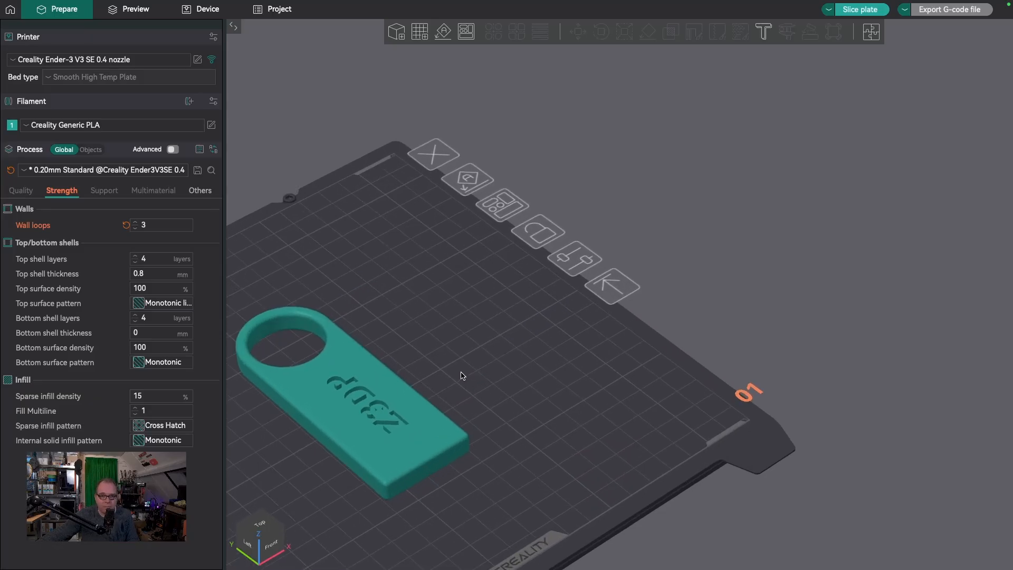
pyautogui.moveTo(462, 376); pyautogui.dragTo(769, 236, button='middle')
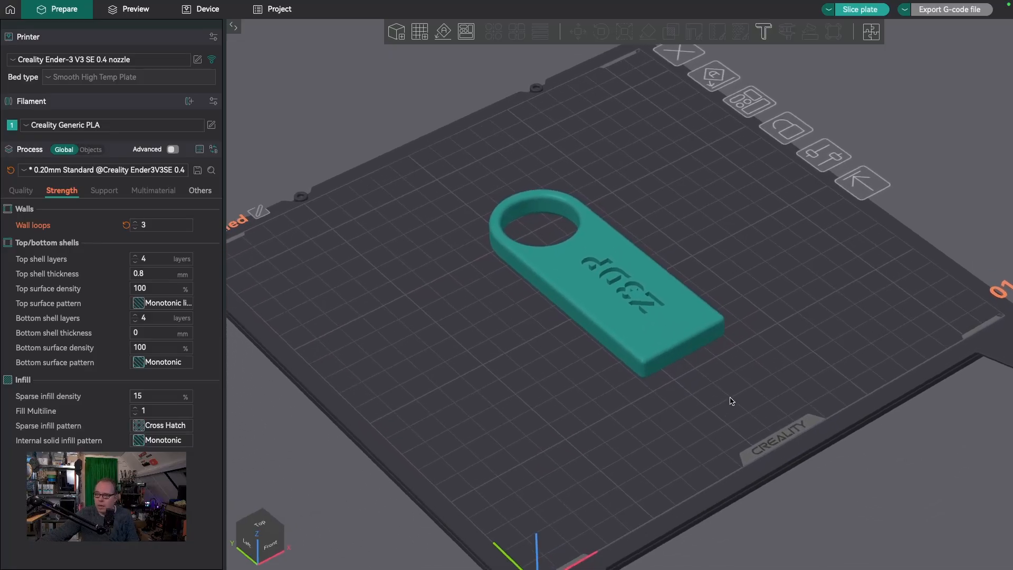
pyautogui.scroll(-3, 732, 401)
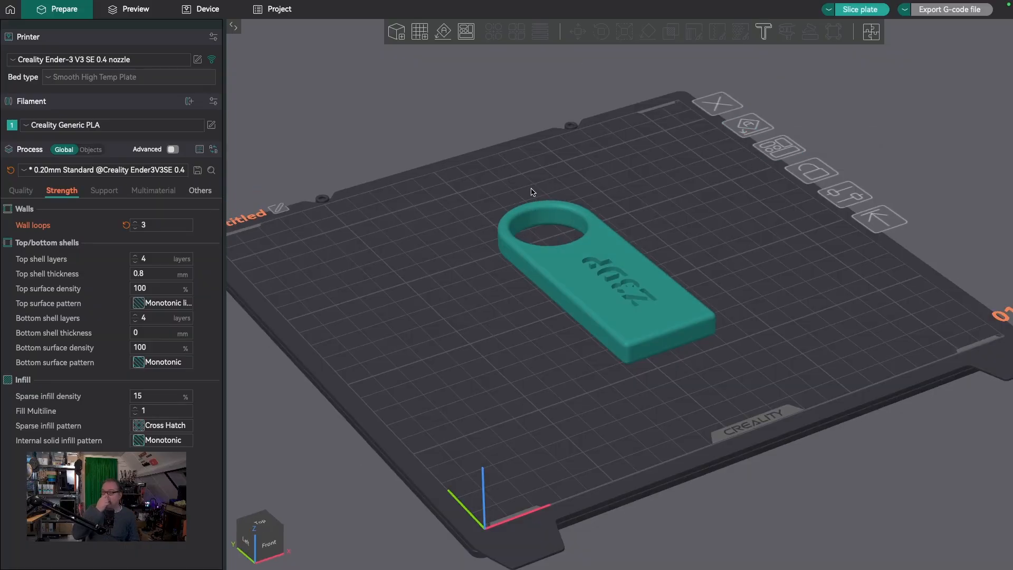
# Auto-arrange the keychain on the plate with automatic spacing, multiple materials allowed and alignment to the Y axis
pyautogui.click(579, 265)
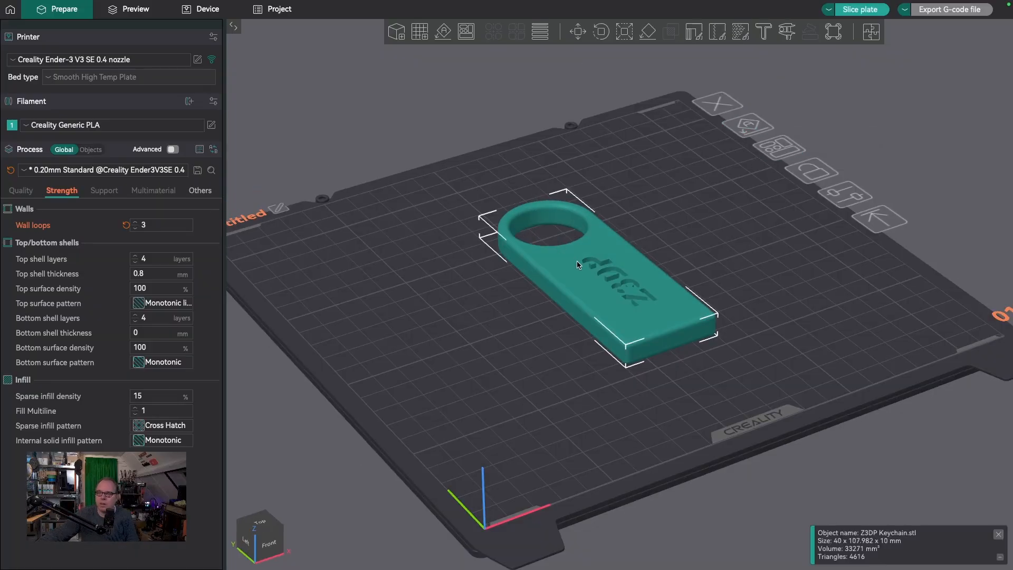
pyautogui.rightClick(466, 39)
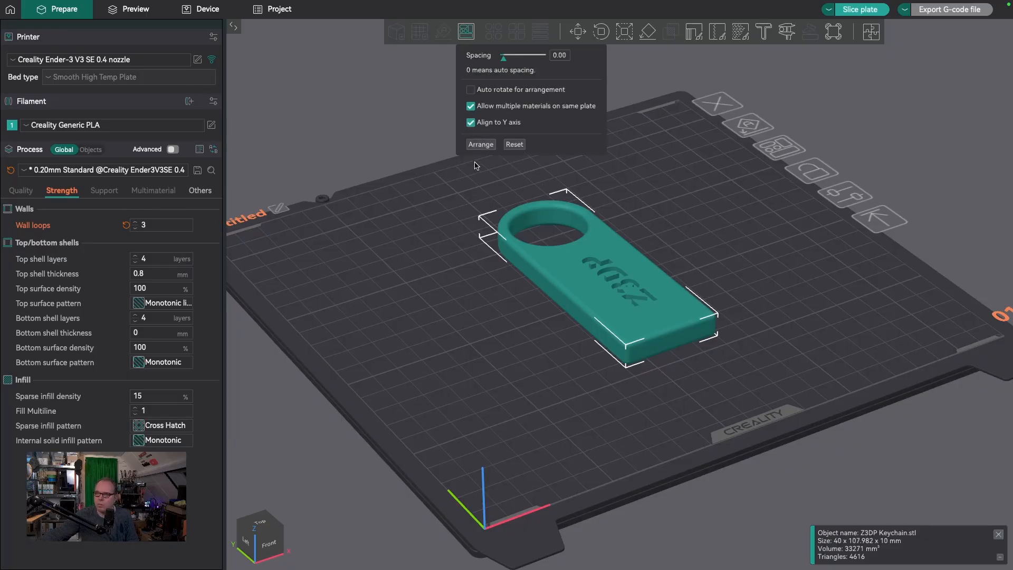
pyautogui.click(485, 146)
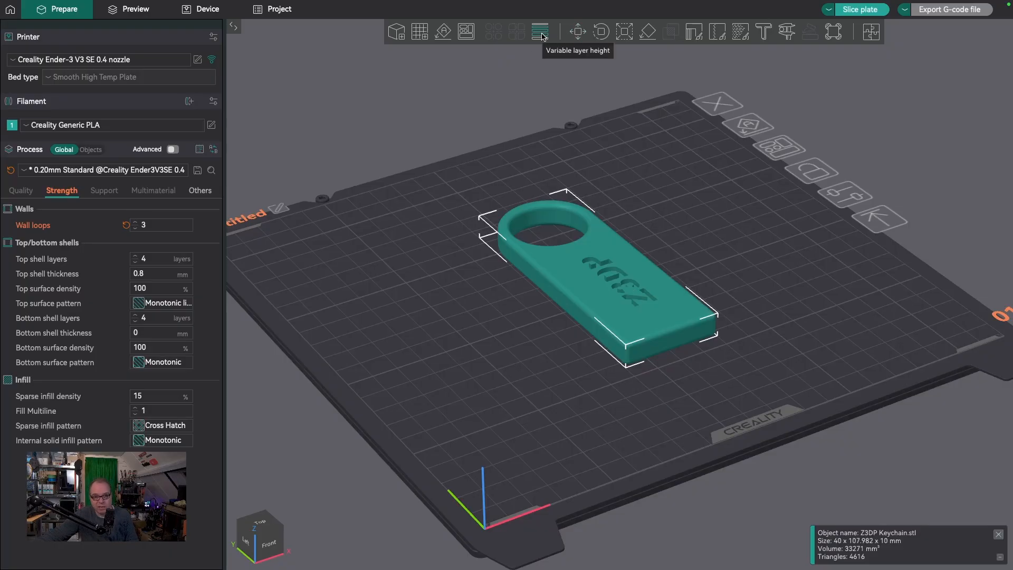
# Move the keychain along its axes to about X 102 mm and Y 111 mm, and shift it freely on the plate
pyautogui.click(580, 34)
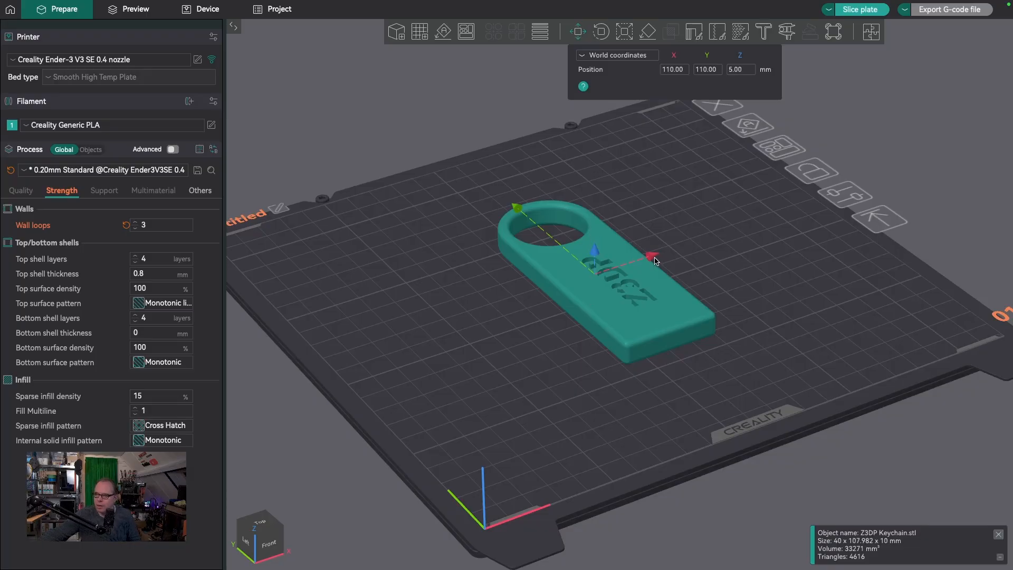
pyautogui.moveTo(655, 260)
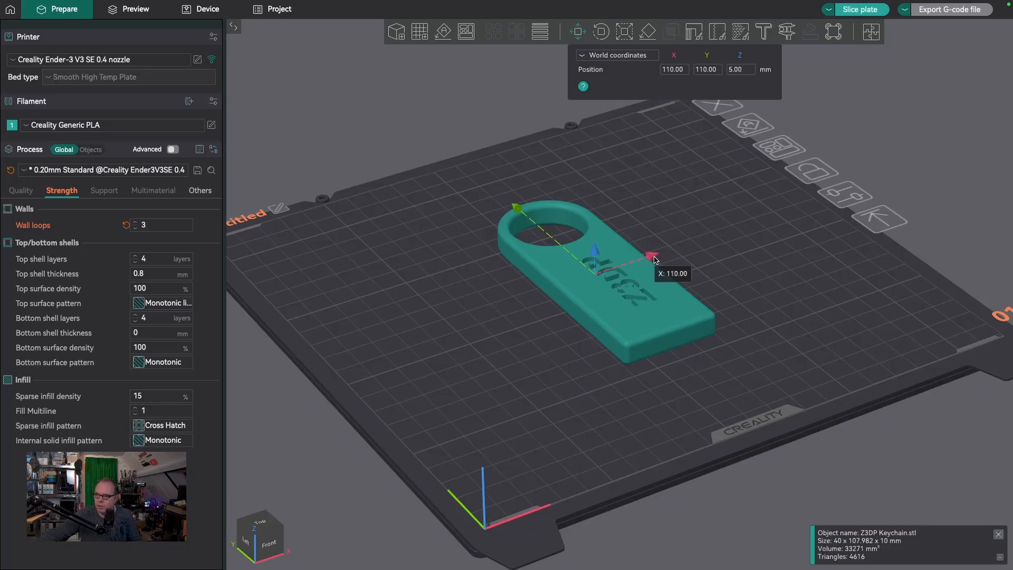
pyautogui.moveTo(654, 260)
pyautogui.mouseDown()
pyautogui.moveTo(670, 264)
pyautogui.moveTo(634, 262)
pyautogui.mouseUp()
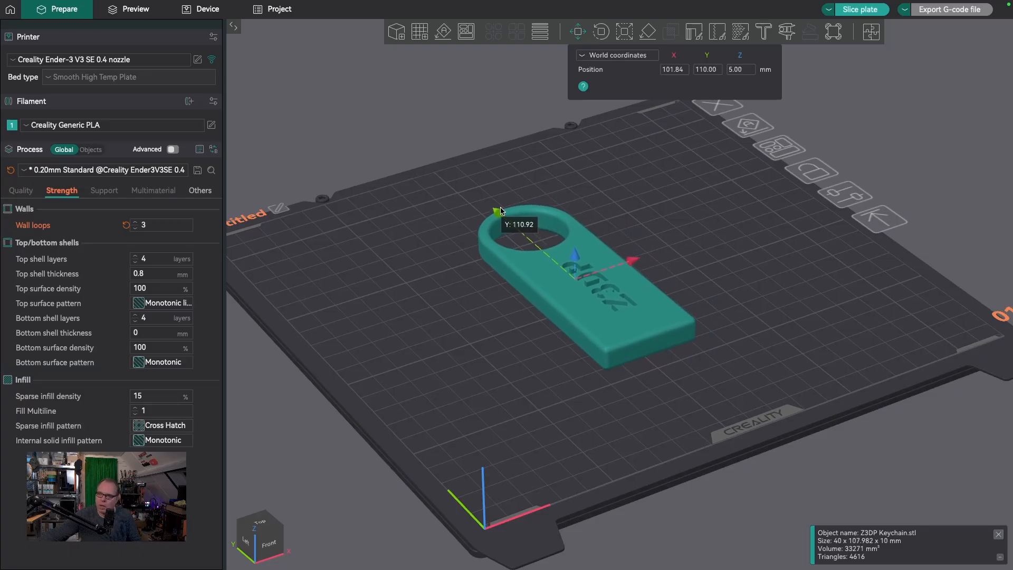
pyautogui.moveTo(502, 214); pyautogui.dragTo(509, 213)
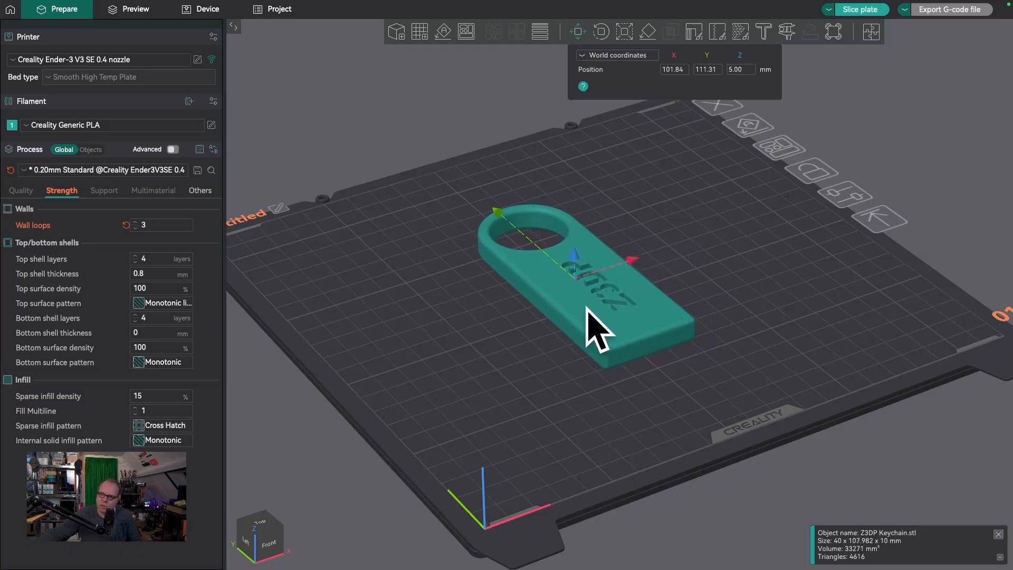
pyautogui.moveTo(588, 309)
pyautogui.mouseDown()
pyautogui.moveTo(571, 299)
pyautogui.moveTo(562, 320)
pyautogui.moveTo(621, 294)
pyautogui.moveTo(591, 291)
pyautogui.mouseUp()
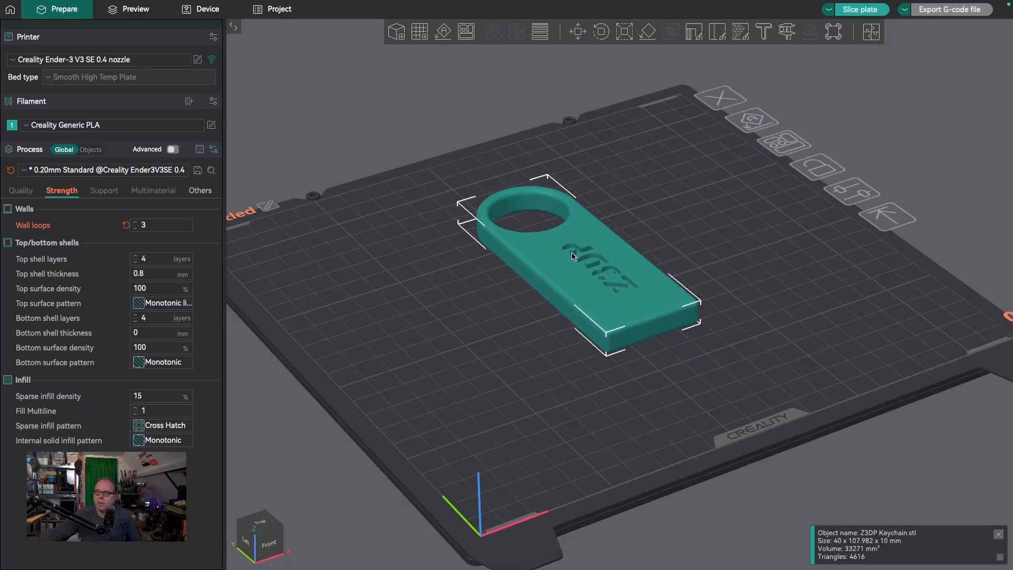
# Center the keychain on the build plate
pyautogui.rightClick(572, 255)
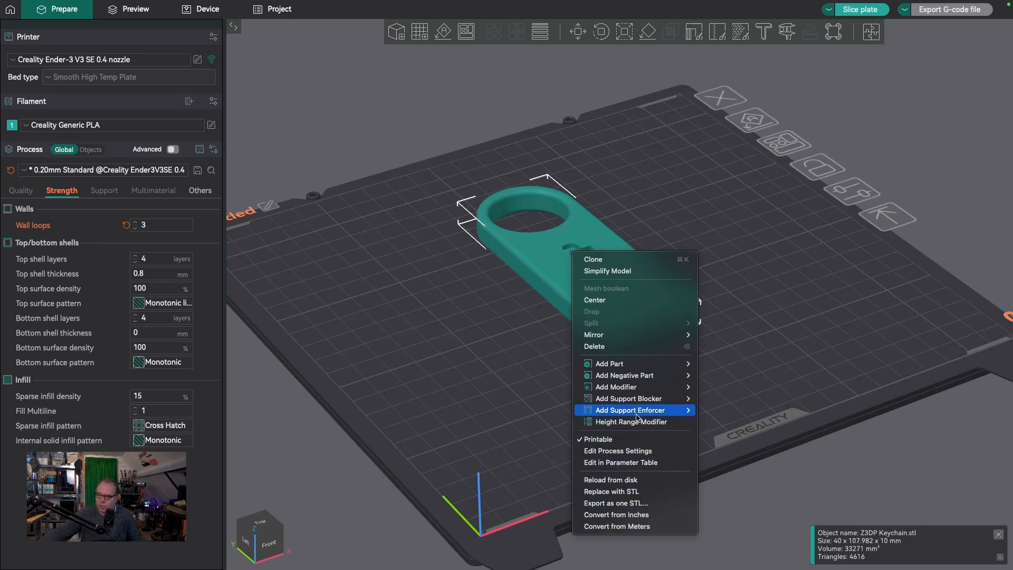
pyautogui.moveTo(632, 402)
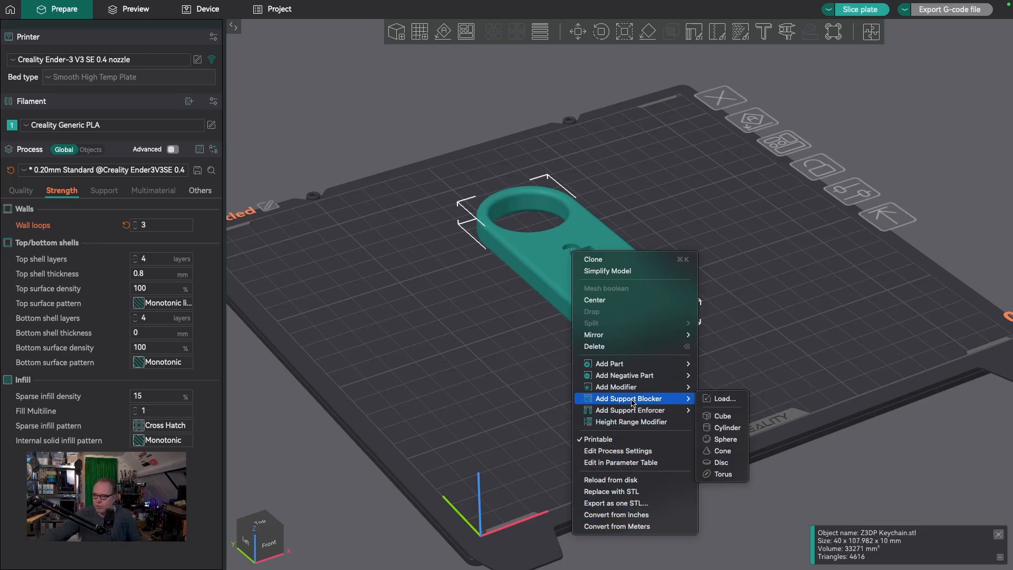
pyautogui.click(595, 300)
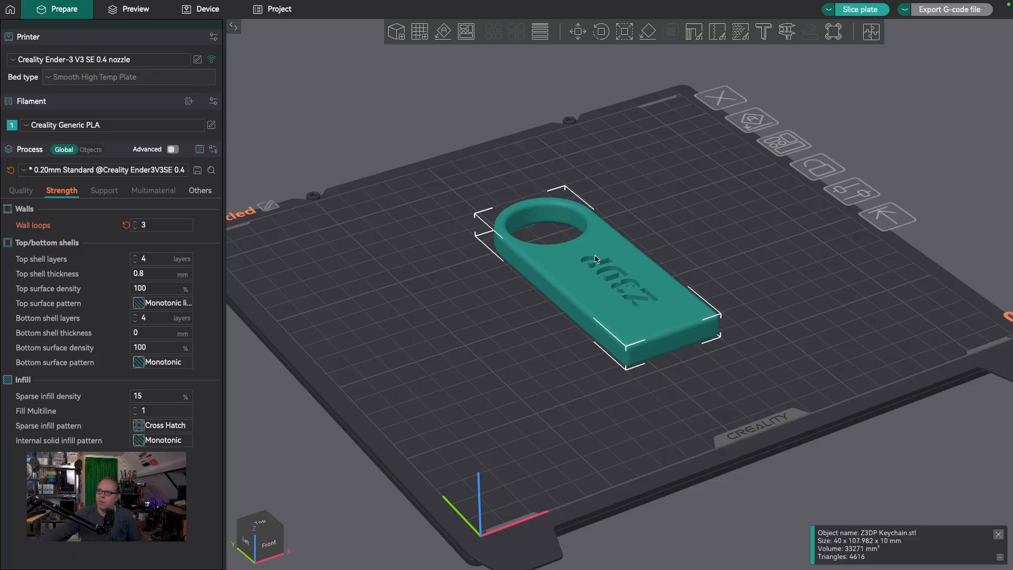
# Scale the keychain uniformly to 50% of its size
pyautogui.click(605, 32)
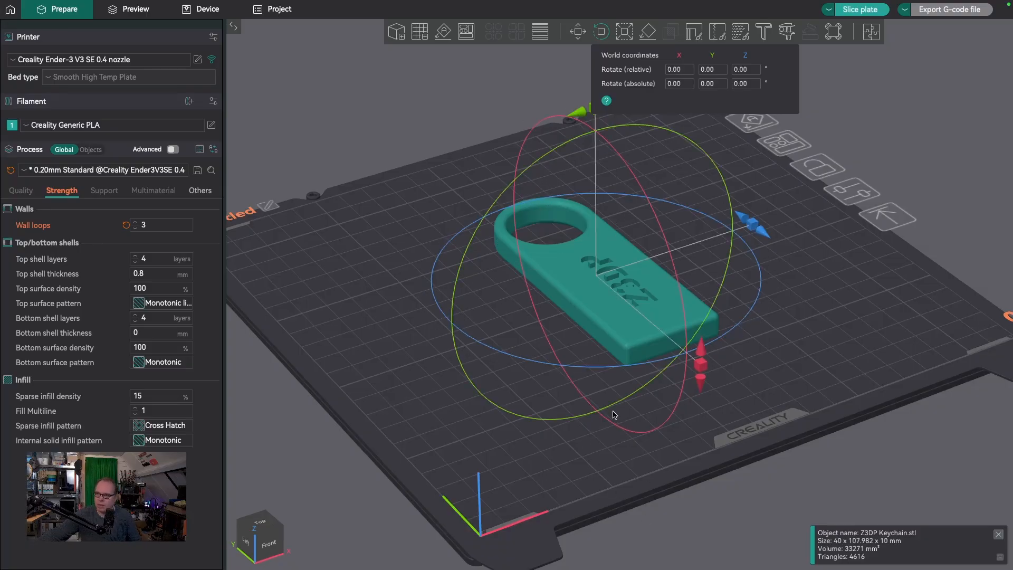
pyautogui.click(625, 34)
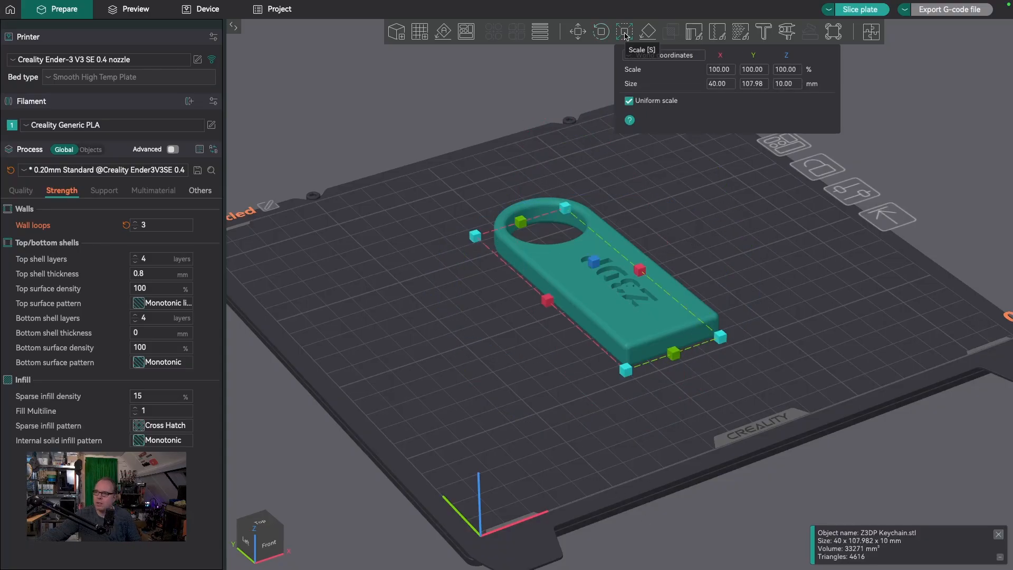
pyautogui.click(790, 73)
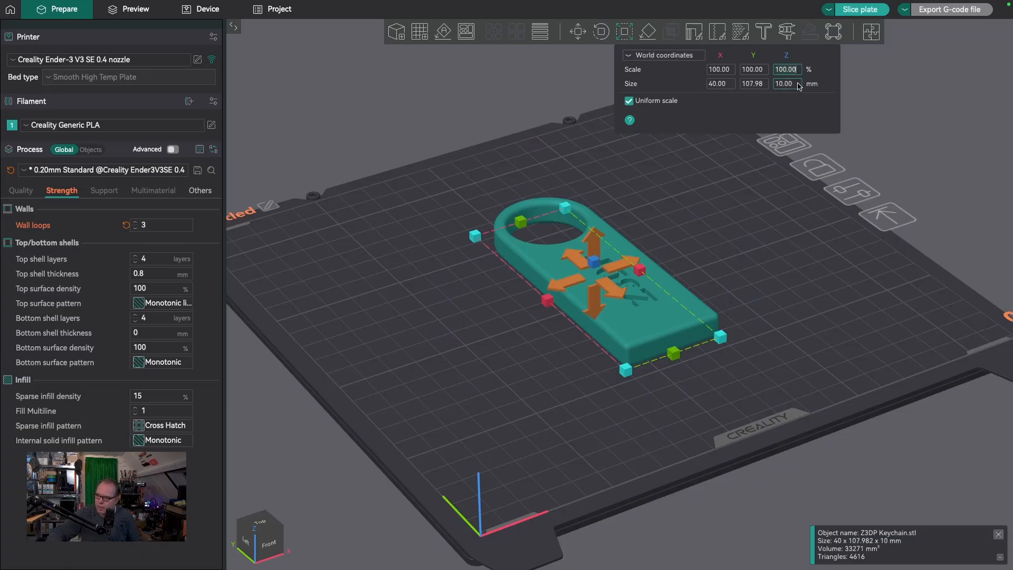
pyautogui.hotkey('ctrl', 'a')
pyautogui.write('50')
pyautogui.press('Return')
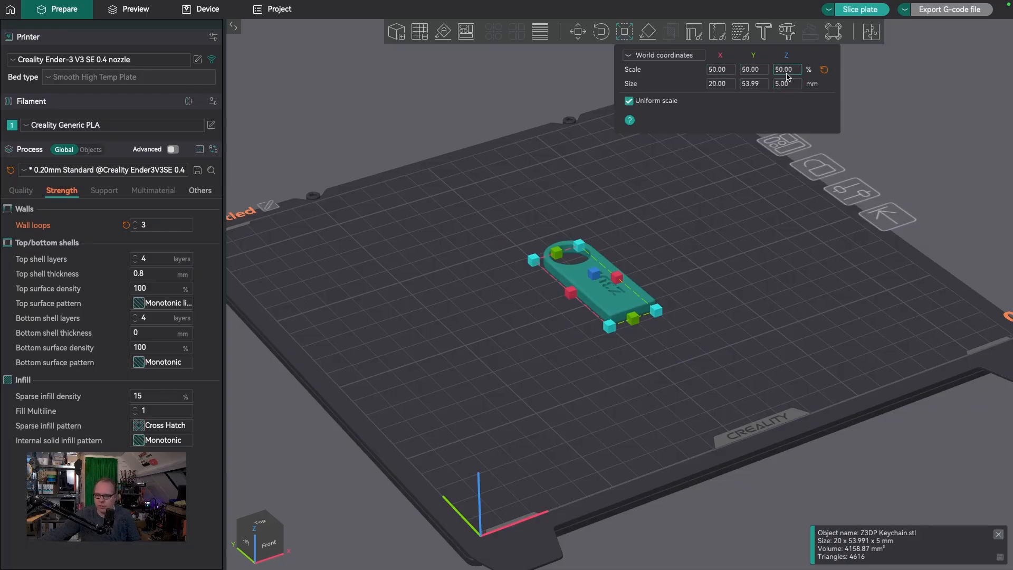
# Undo the keychain's last scaling and try Lay on Face with its engraved face, its back face and its flat short end
pyautogui.hotkey('ctrl', 'z')
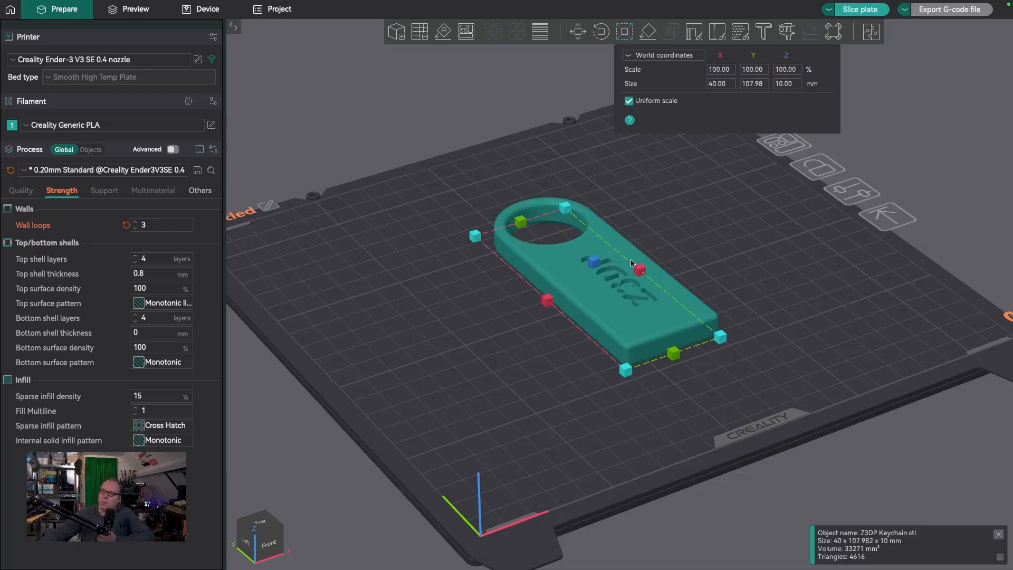
pyautogui.click(649, 32)
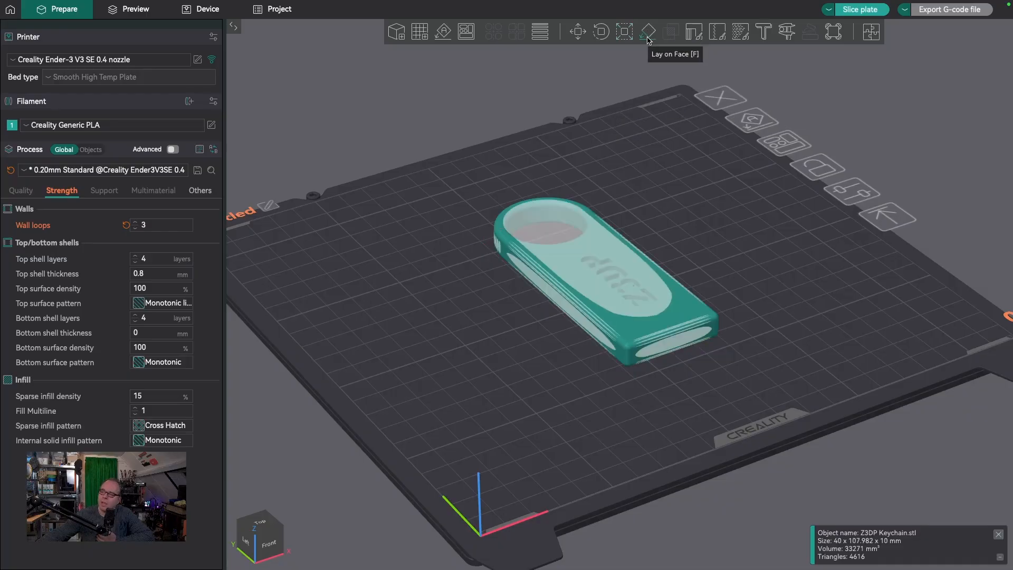
pyautogui.click(559, 250)
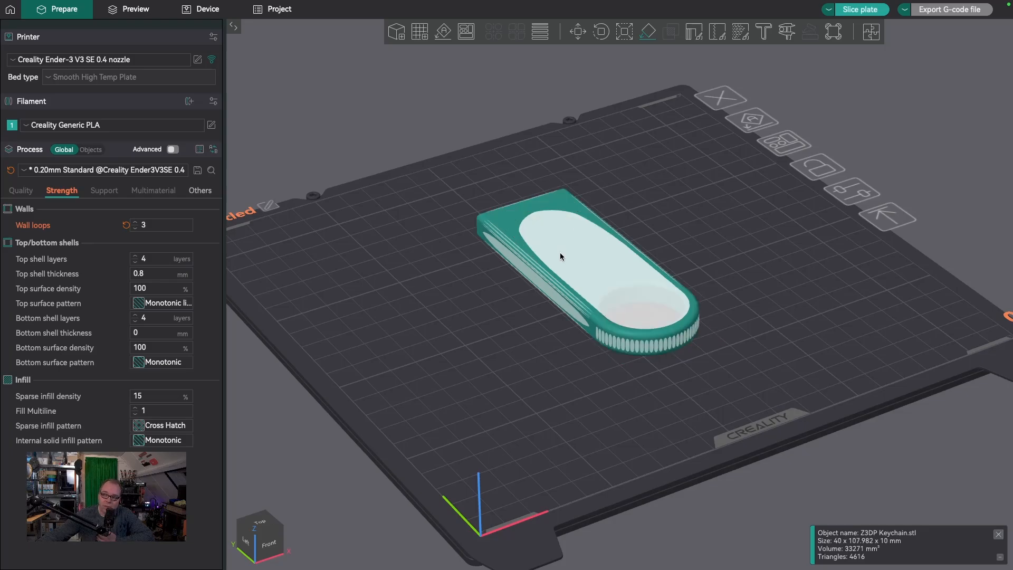
pyautogui.click(582, 267)
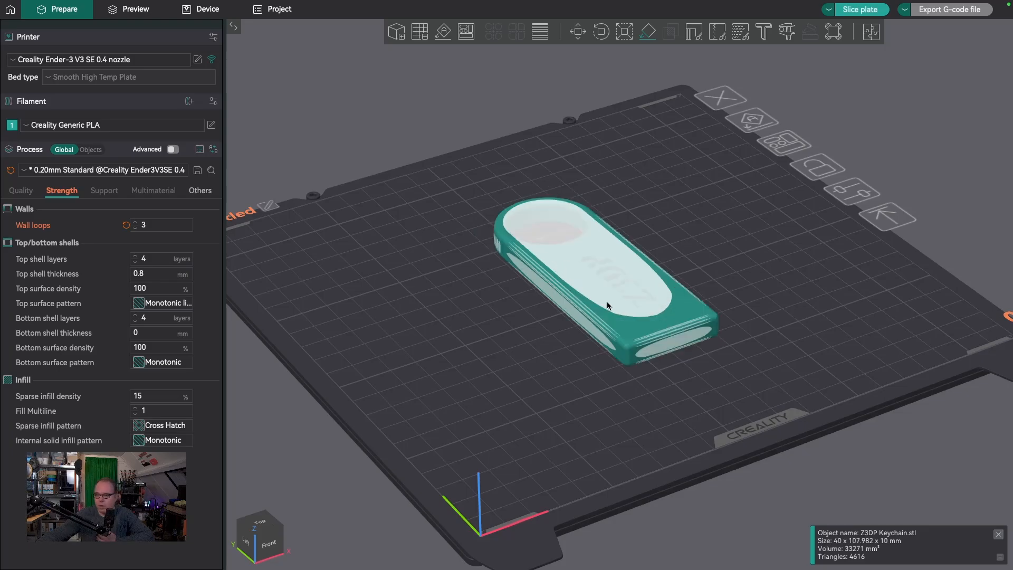
pyautogui.click(671, 349)
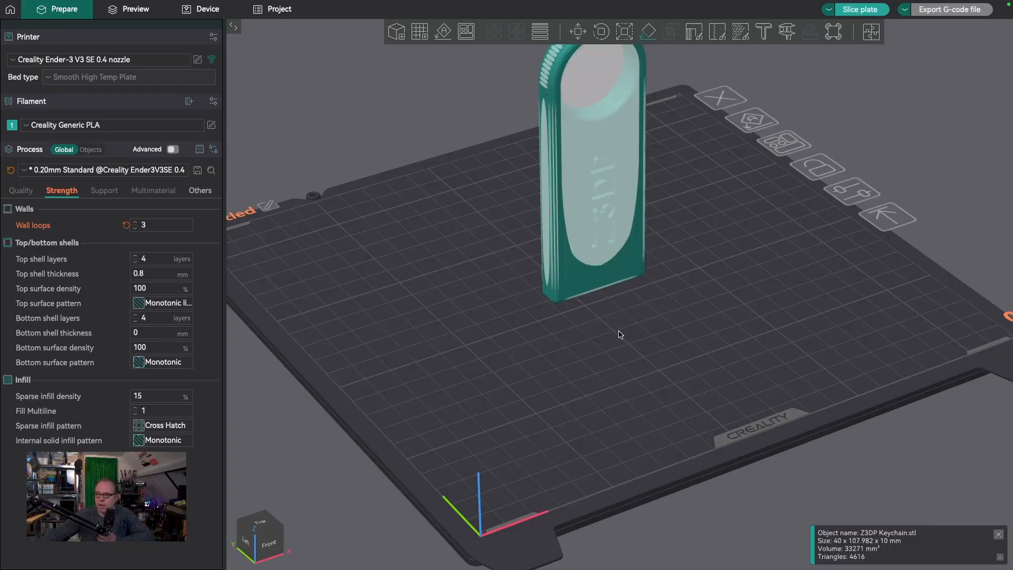
pyautogui.click(571, 272)
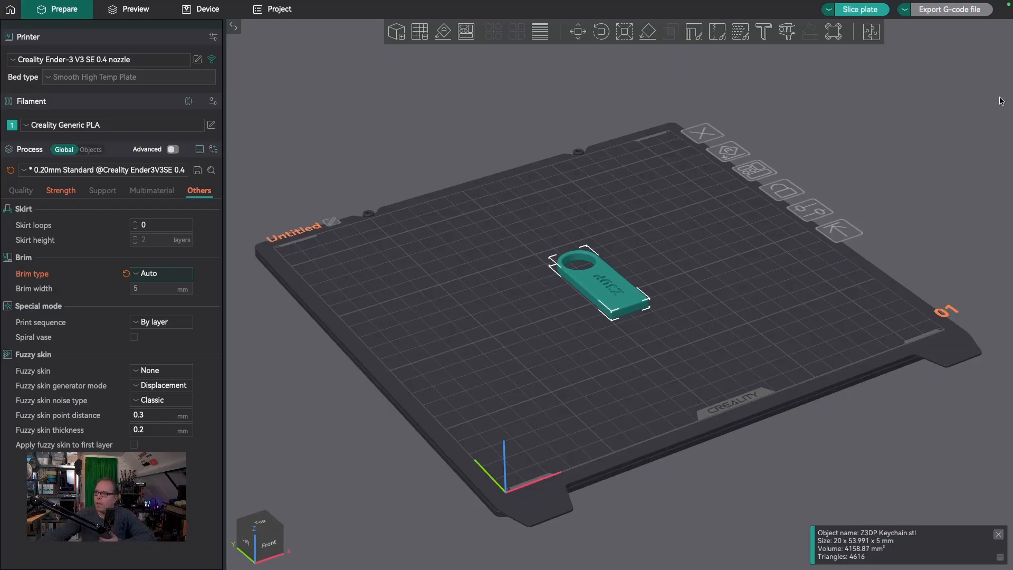
# Slice the plate and export the G-code as Z3DP Keychain_PLA_10m39s to the NO NAME drive
pyautogui.click(860, 9)
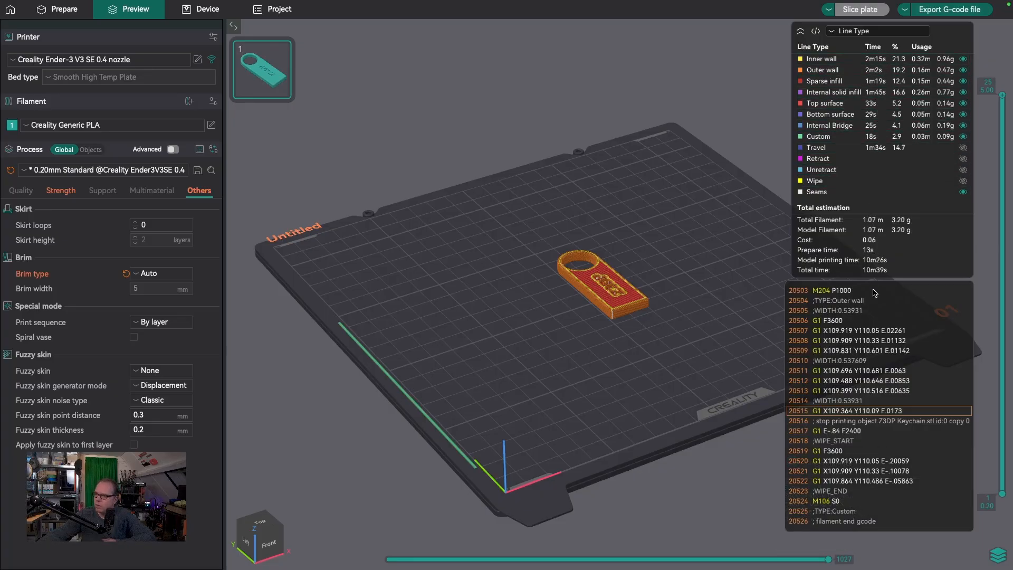
pyautogui.click(968, 16)
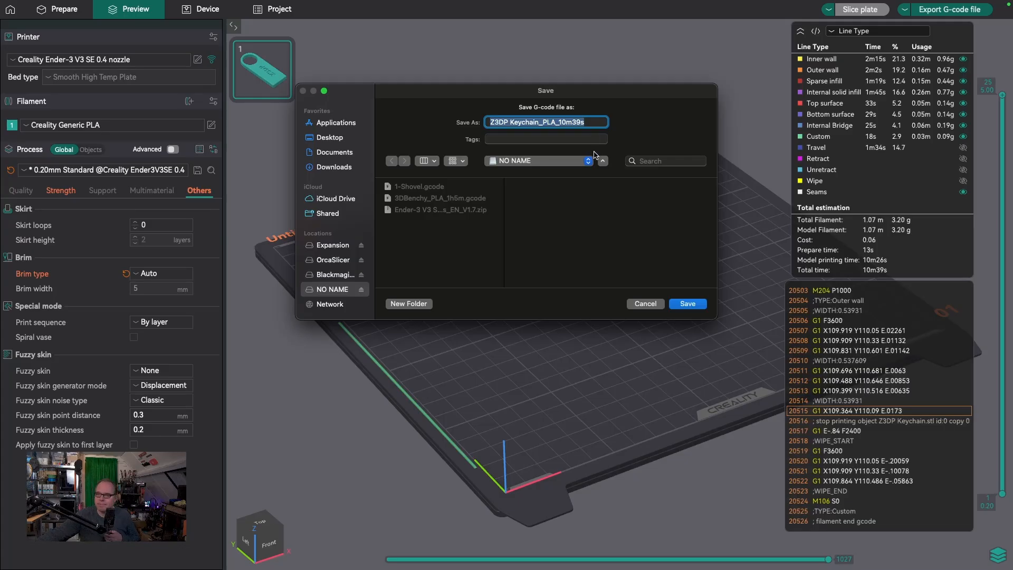
pyautogui.click(688, 304)
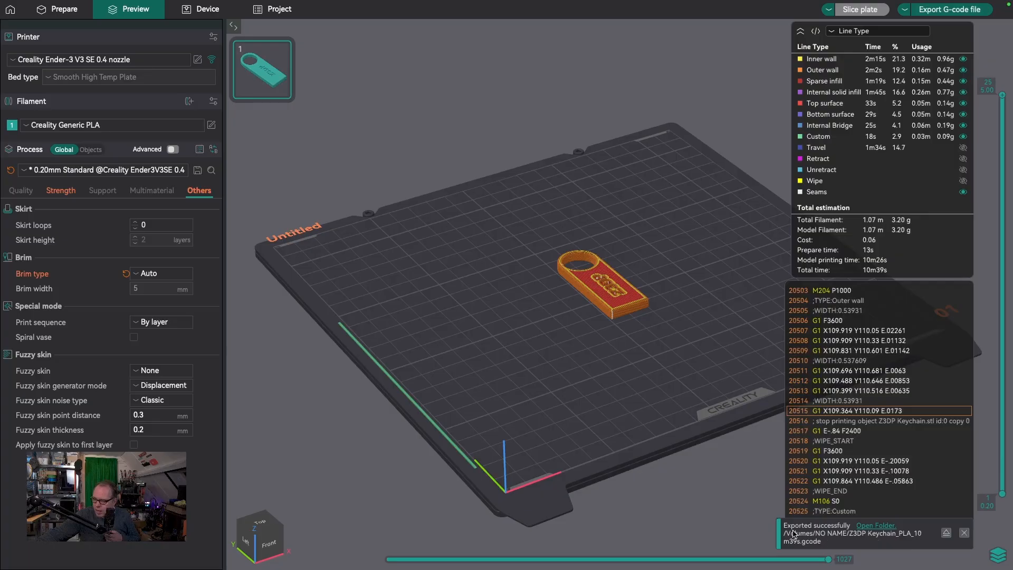
# Safely unmount the NO NAME drive from the computer
pyautogui.click(947, 533)
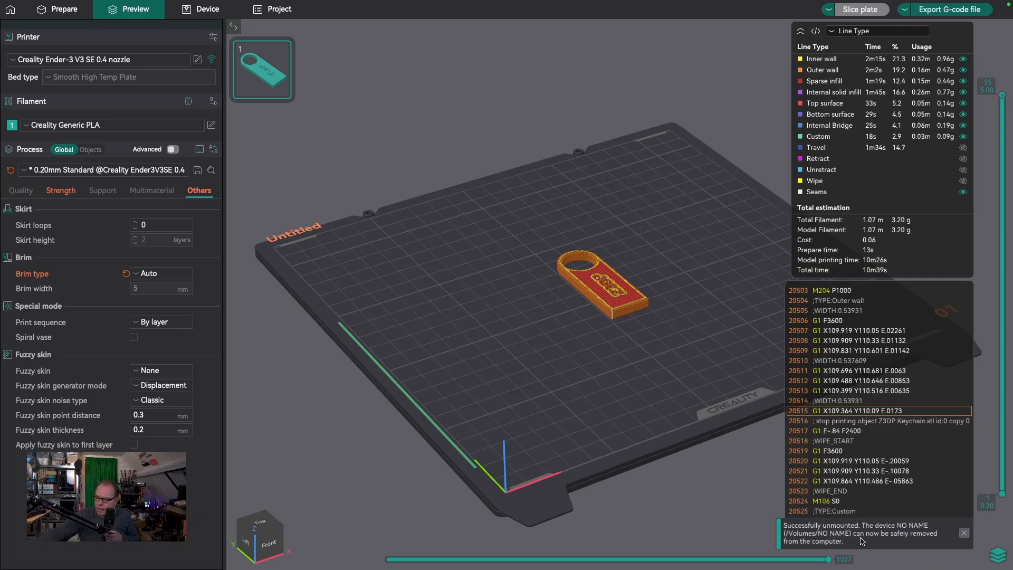